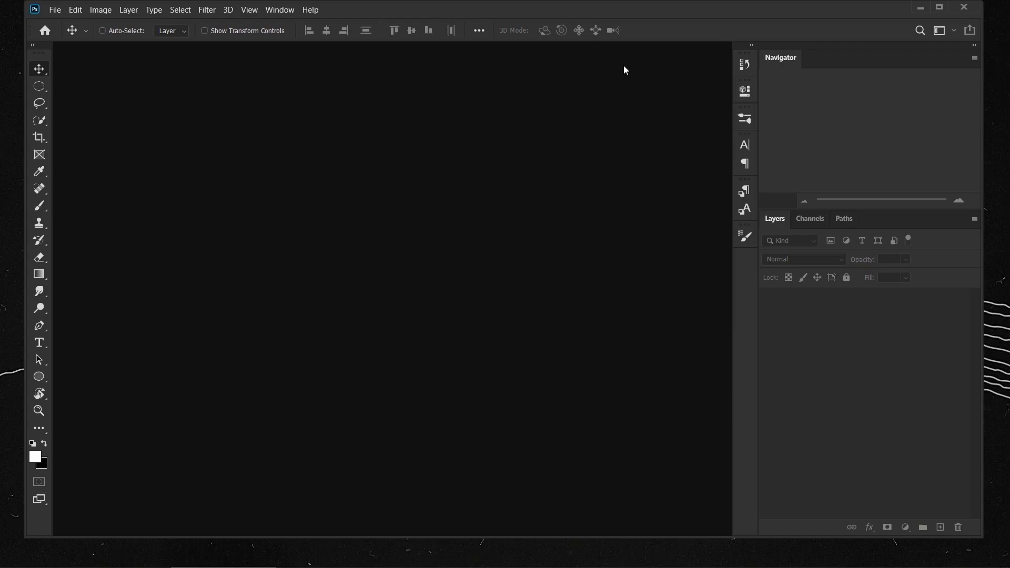
Make a new Untitled-1 document, 2000 × 3000 pixels at 72 ppi, white background.
{"action": "left_click", "coordinate": [55, 11]}
{"action": "left_click", "coordinate": [62, 22]}
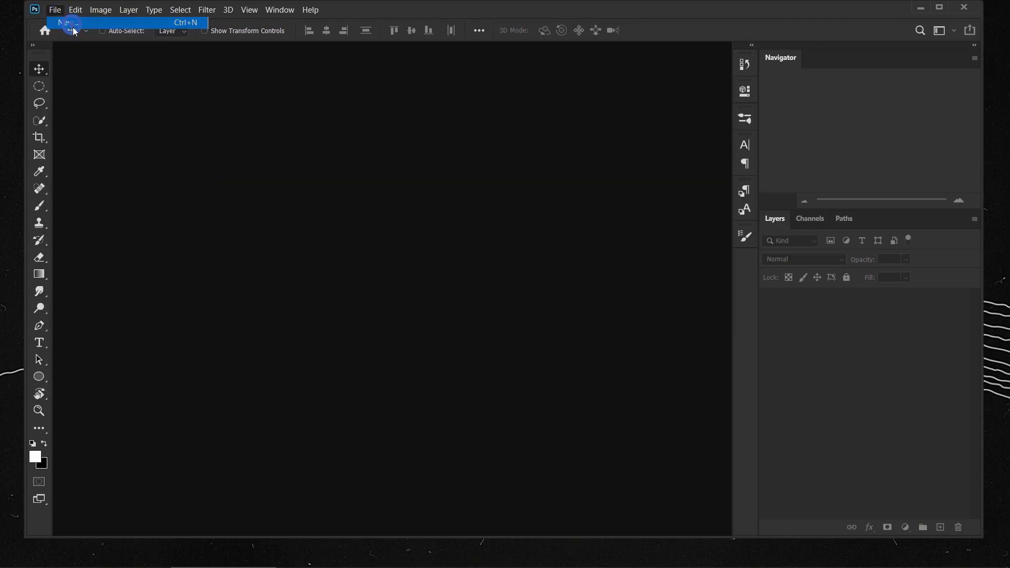
{"action": "double_click", "coordinate": [452, 171]}
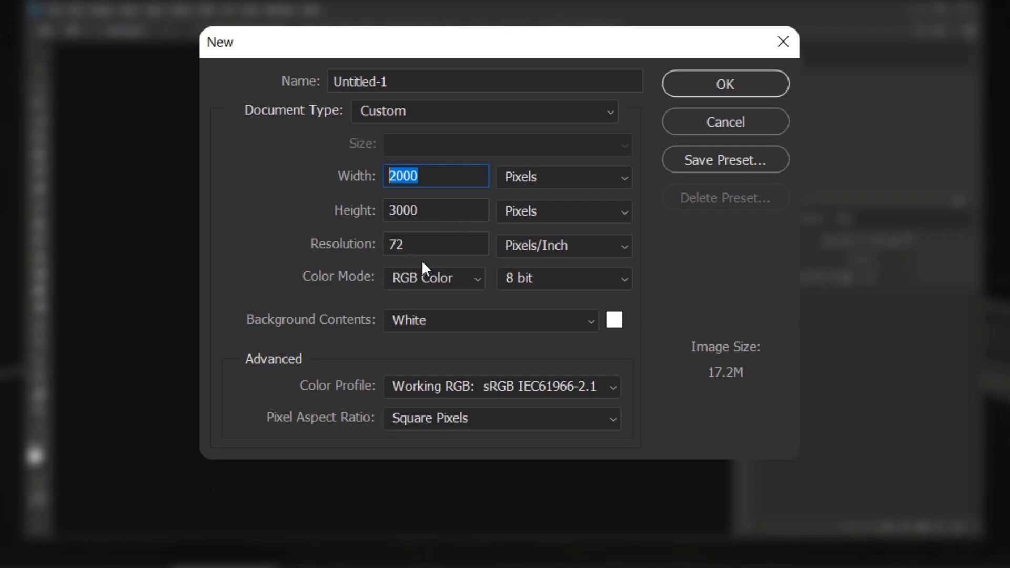
{"action": "left_click", "coordinate": [739, 84]}
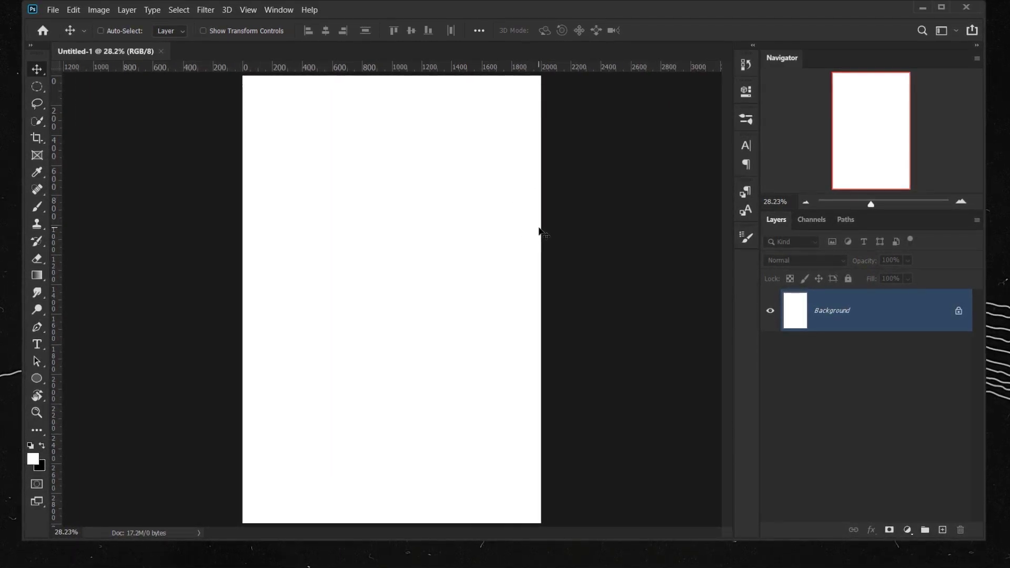
Add a new empty layer named Image.
{"action": "left_click", "coordinate": [946, 533]}
{"action": "double_click", "coordinate": [830, 315]}
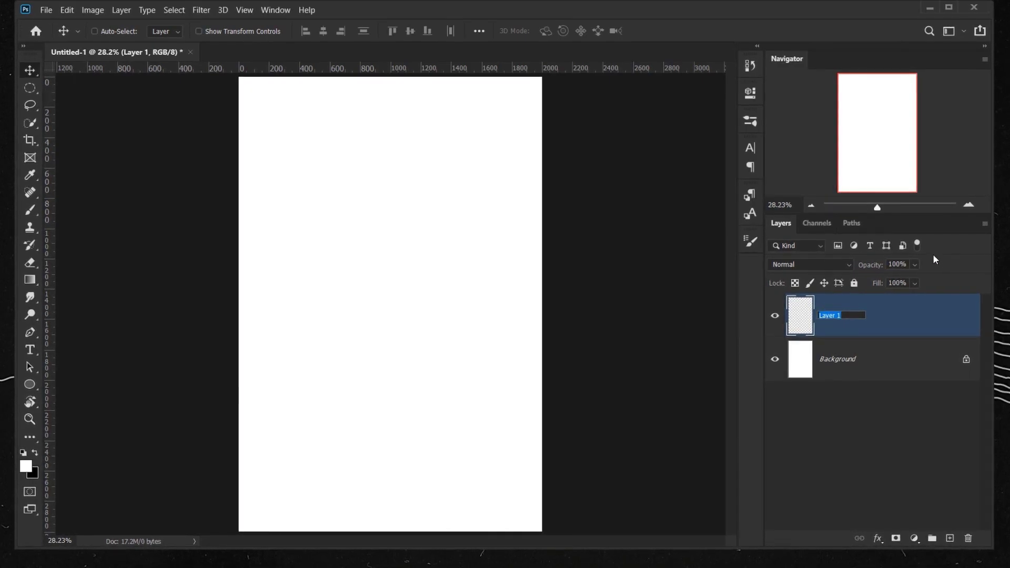
{"action": "type", "text": "Image"}
{"action": "key", "text": "Return"}
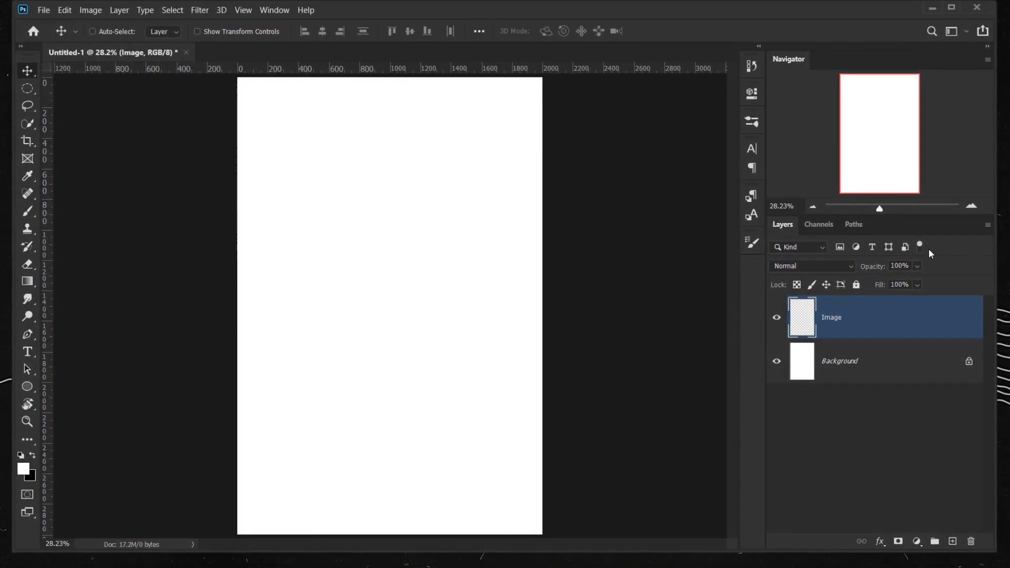
Convert Image to a smart object, delete Background, and edit the smart object's contents.
{"action": "right_click", "coordinate": [865, 319]}
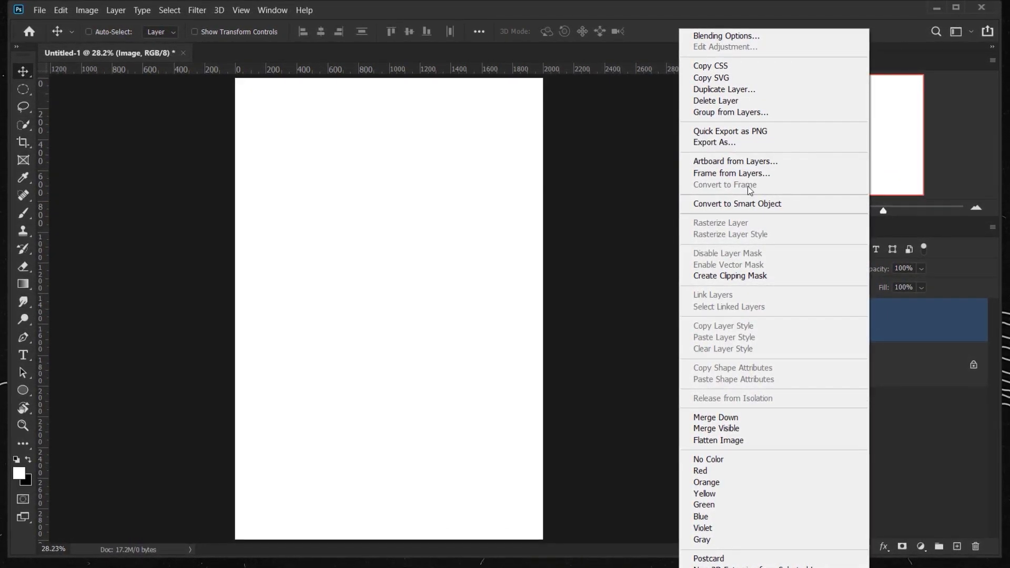
{"action": "left_click", "coordinate": [752, 203]}
{"action": "left_click_drag", "start_coordinate": [872, 363], "coordinate": [980, 551]}
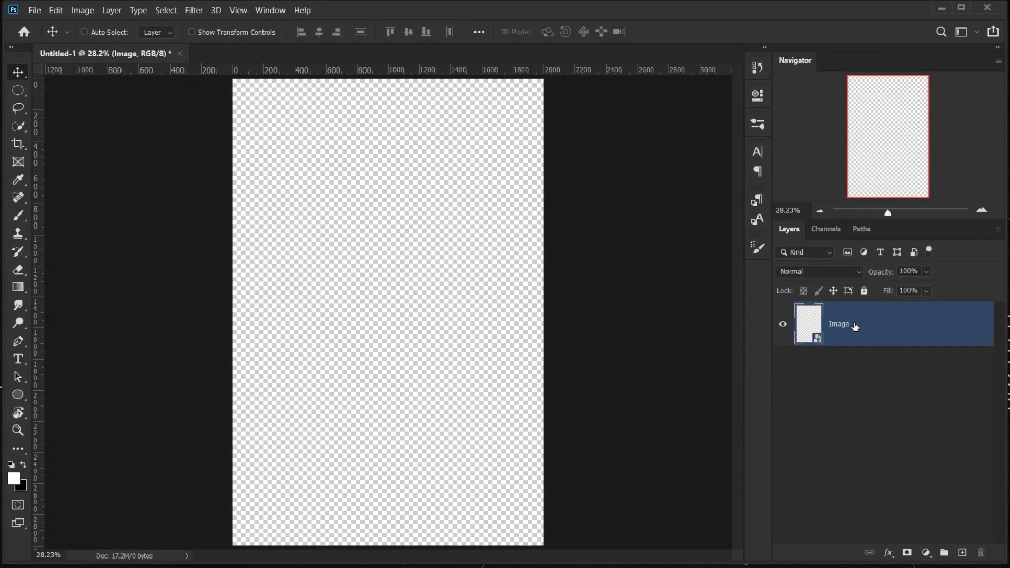
{"action": "right_click", "coordinate": [855, 325]}
{"action": "left_click", "coordinate": [723, 167]}
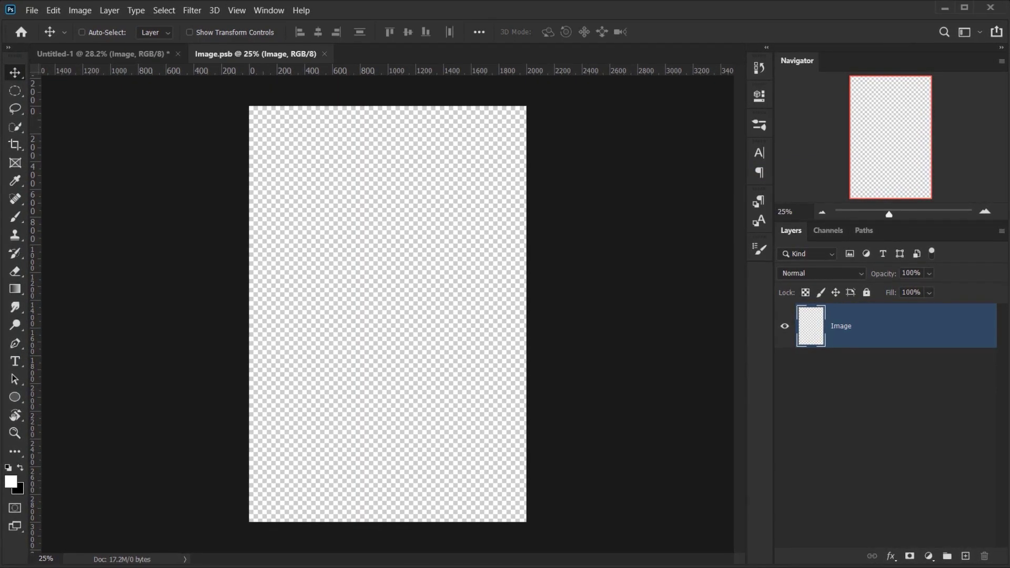
Drop the portrait photo onto Image.psb, enlarge it to overfill the canvas, centre it and commit.
{"action": "key", "text": "alt+Tab"}
{"action": "left_click_drag", "start_coordinate": [276, 211], "coordinate": [387, 506]}
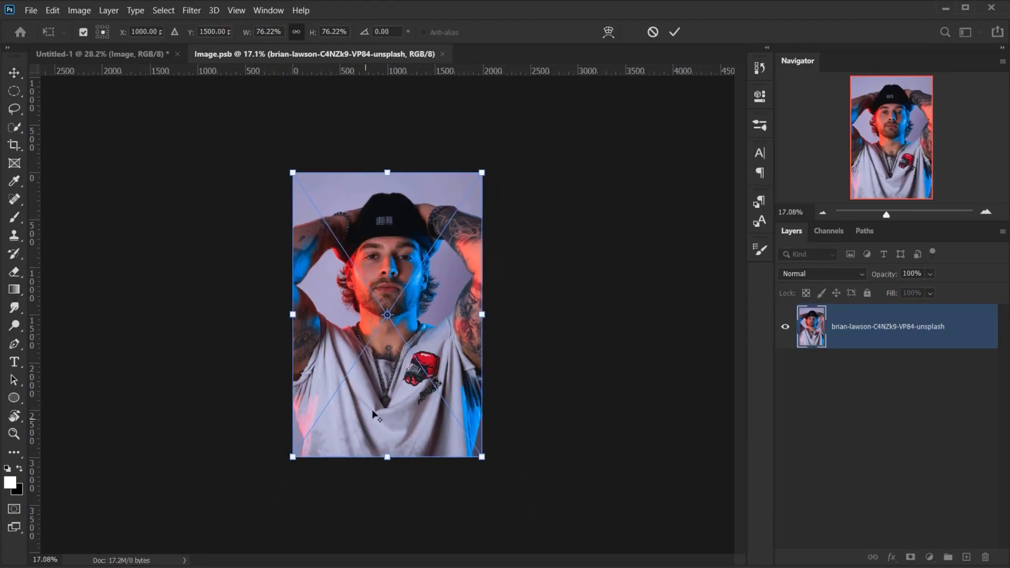
{"action": "left_click_drag", "start_coordinate": [390, 456], "coordinate": [390, 544]}
{"action": "scroll", "coordinate": [361, 379], "scroll_direction": "up", "scroll_amount": 2}
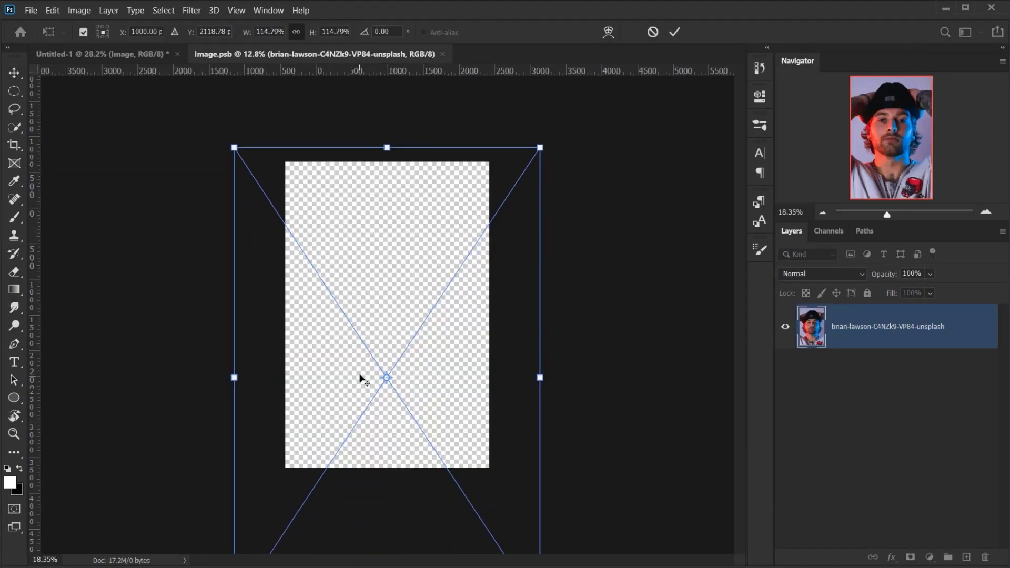
{"action": "left_click_drag", "start_coordinate": [394, 130], "coordinate": [388, 104]}
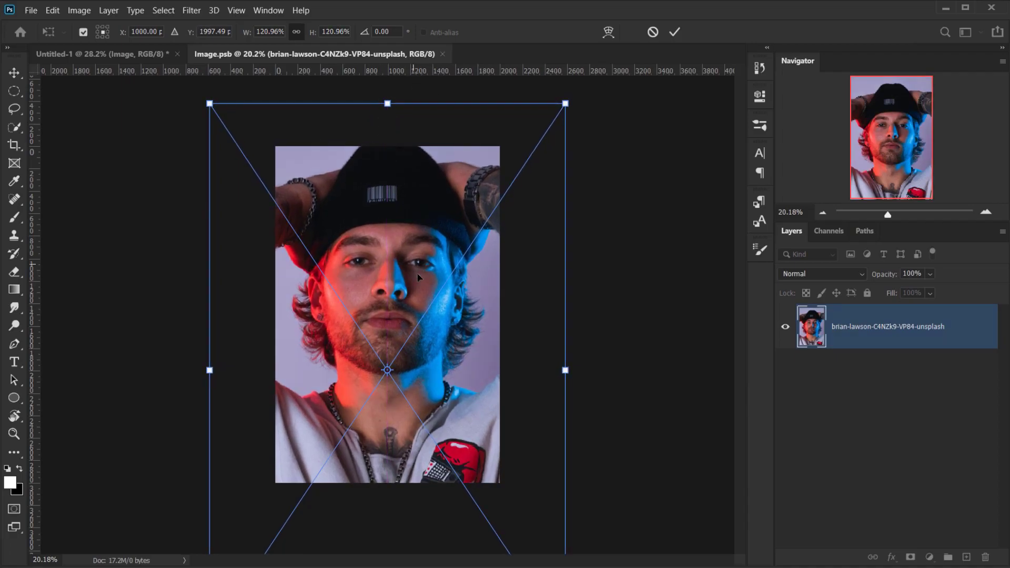
{"action": "scroll", "coordinate": [457, 332], "scroll_direction": "down", "scroll_amount": 2}
{"action": "left_click_drag", "start_coordinate": [245, 350], "coordinate": [210, 364]}
{"action": "left_click_drag", "start_coordinate": [456, 330], "coordinate": [501, 385]}
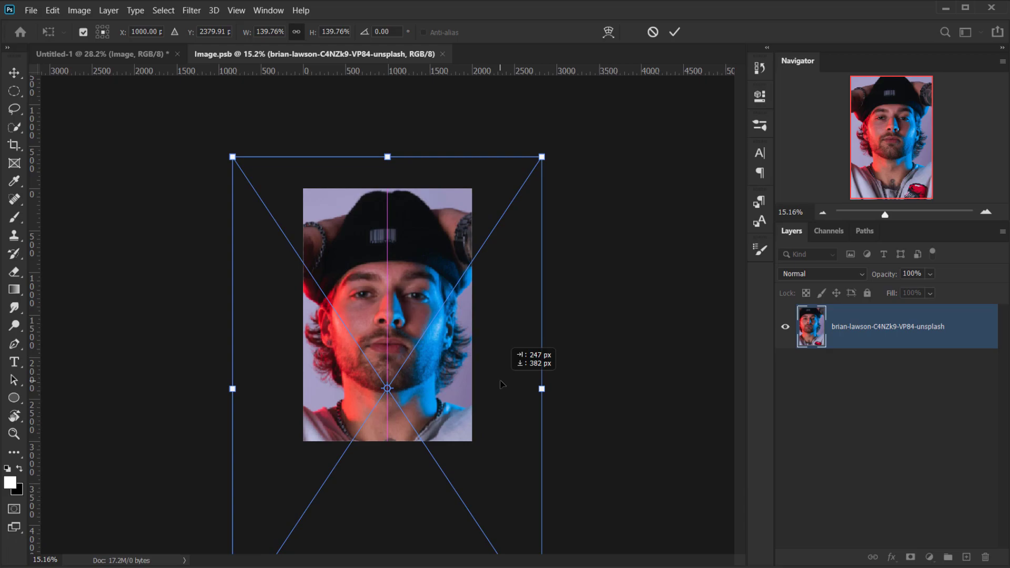
{"action": "left_click_drag", "start_coordinate": [501, 385], "coordinate": [501, 385]}
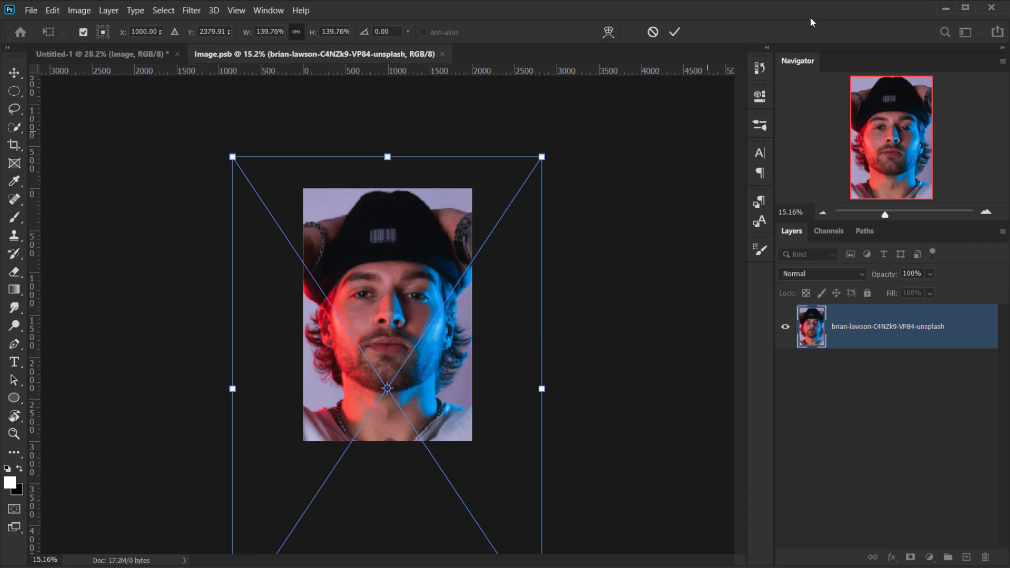
{"action": "left_click", "coordinate": [676, 32]}
Fit the canvas in view, then close Image.psb, saving the changes.
{"action": "key", "text": "ctrl+0"}
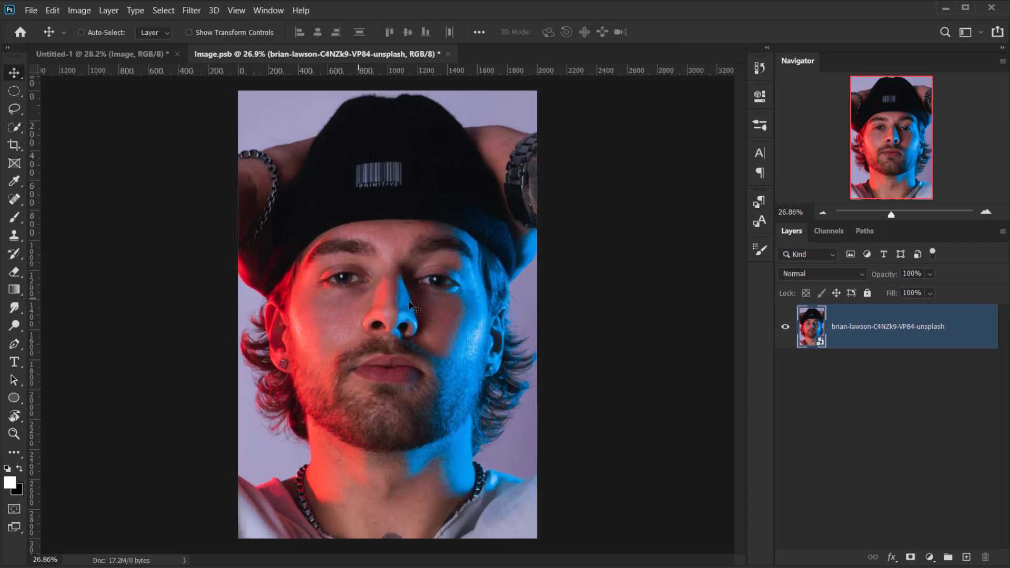
{"action": "key", "text": "ctrl+0"}
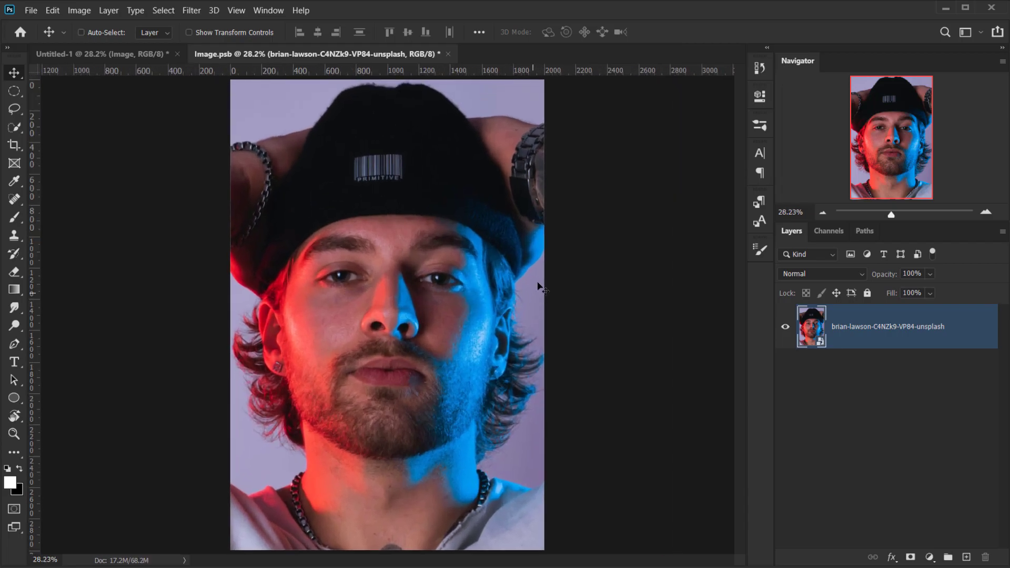
{"action": "left_click", "coordinate": [449, 54]}
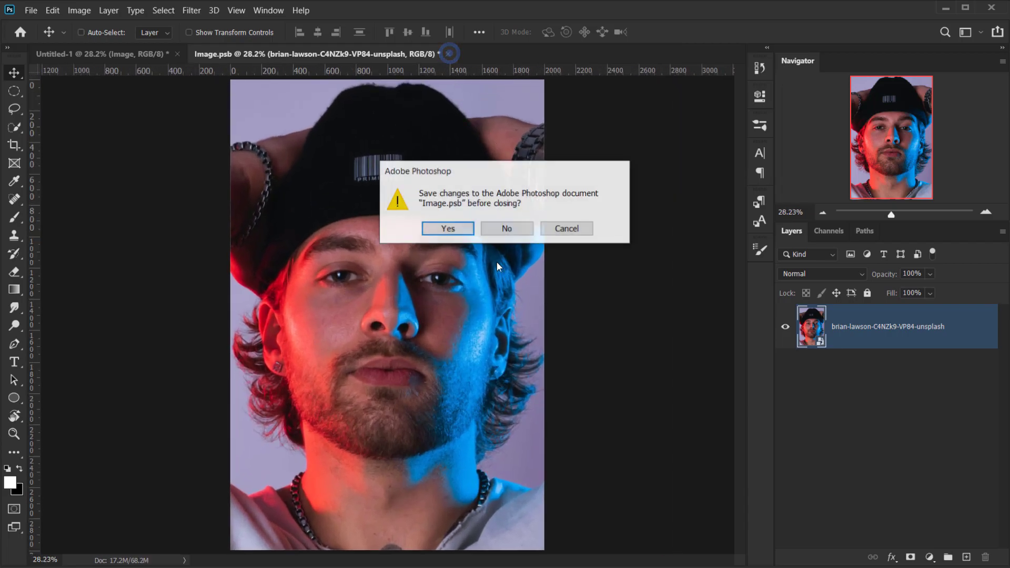
{"action": "left_click", "coordinate": [445, 227]}
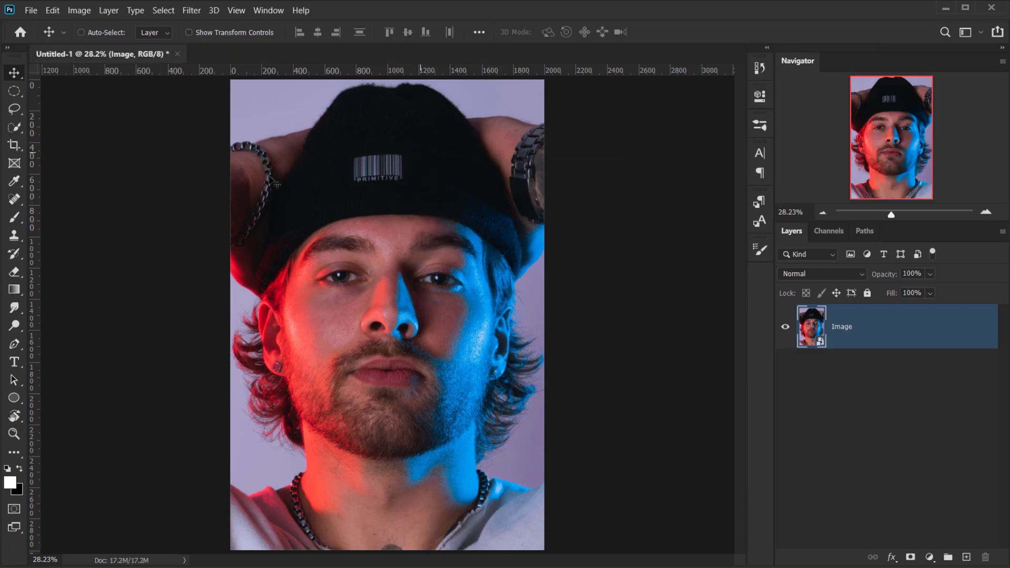
Duplicate the Image layer and name the two layers Base Effect and Lines.
{"action": "scroll", "coordinate": [483, 335], "scroll_direction": "up", "scroll_amount": 2}
{"action": "scroll", "coordinate": [342, 289], "scroll_direction": "down", "scroll_amount": 3}
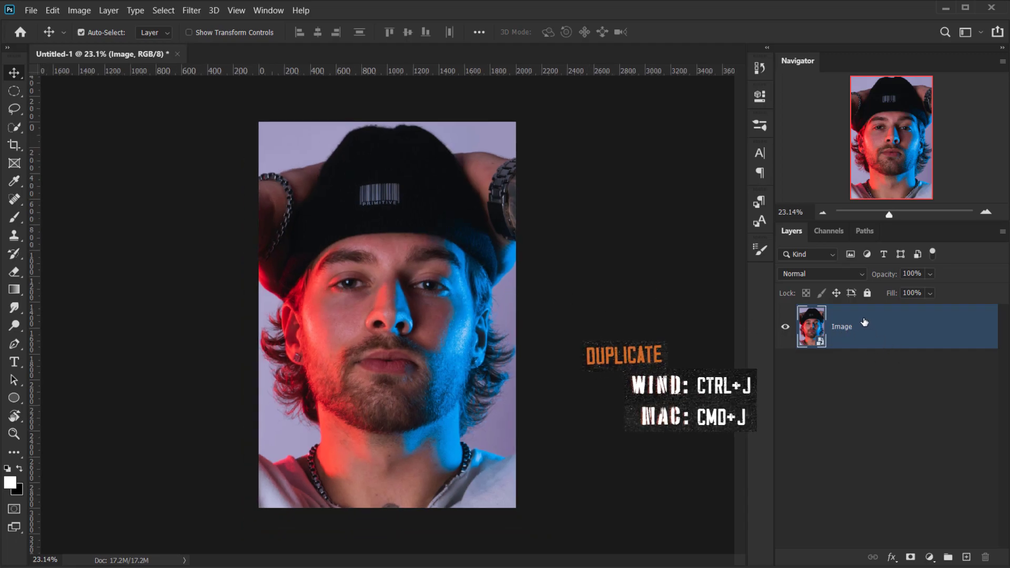
{"action": "key", "text": "ctrl+j"}
{"action": "double_click", "coordinate": [840, 372]}
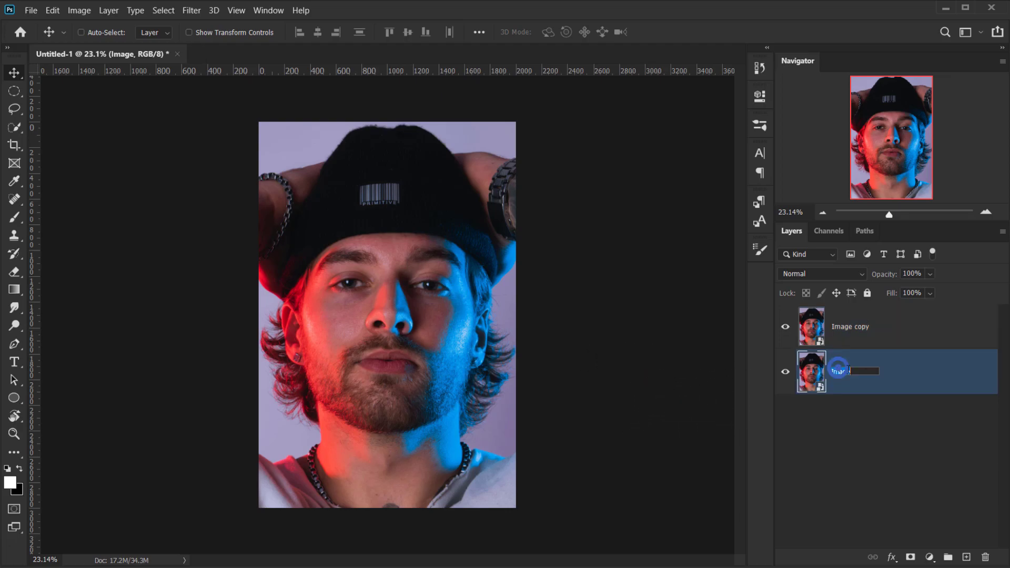
{"action": "type", "text": "Base Effect"}
{"action": "key", "text": "Tab"}
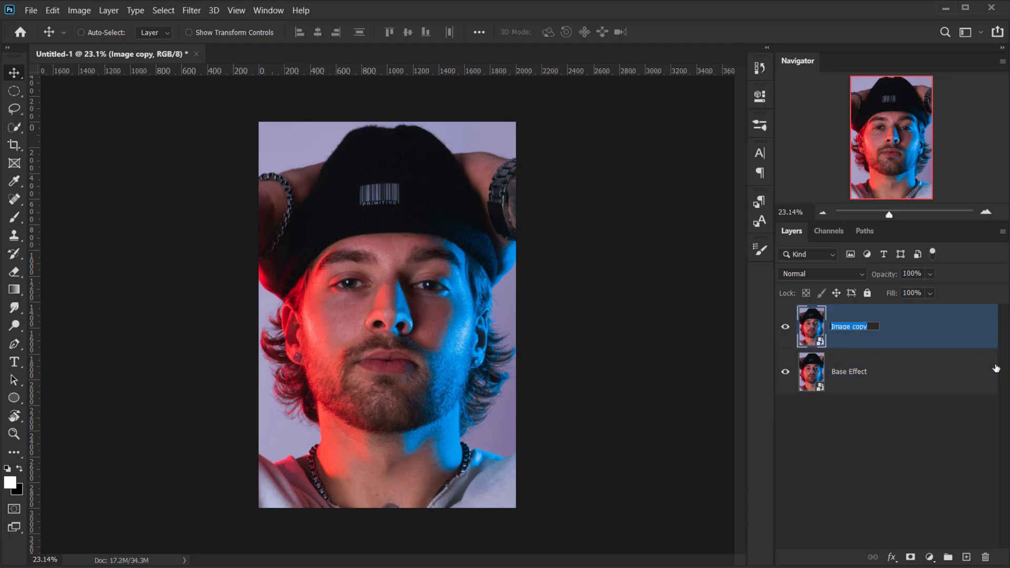
{"action": "type", "text": "Lines"}
{"action": "key", "text": "Return"}
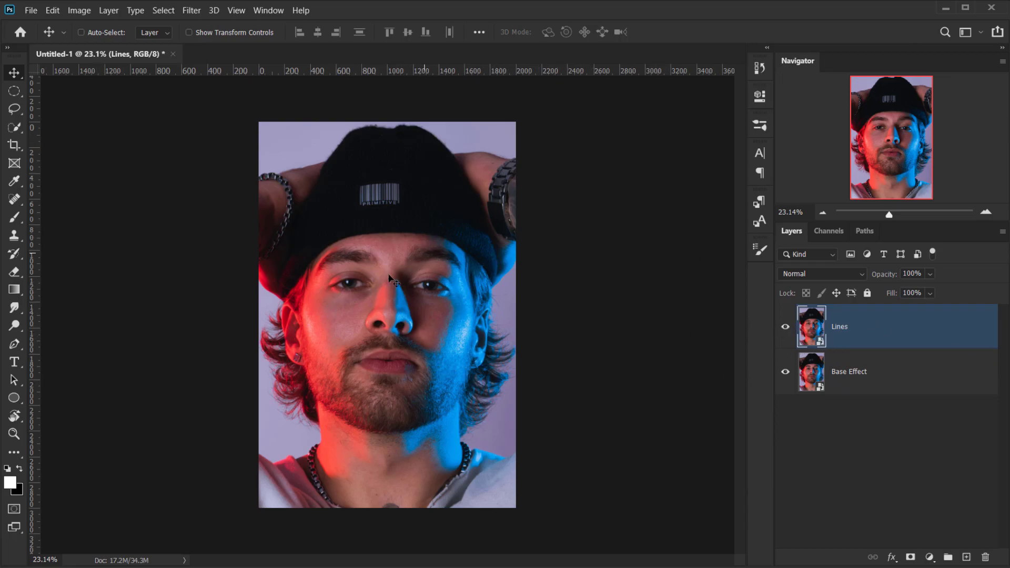
Hide the Lines layer and select Base Effect.
{"action": "scroll", "coordinate": [392, 279], "scroll_direction": "up", "scroll_amount": 2}
{"action": "scroll", "coordinate": [383, 258], "scroll_direction": "down", "scroll_amount": 2}
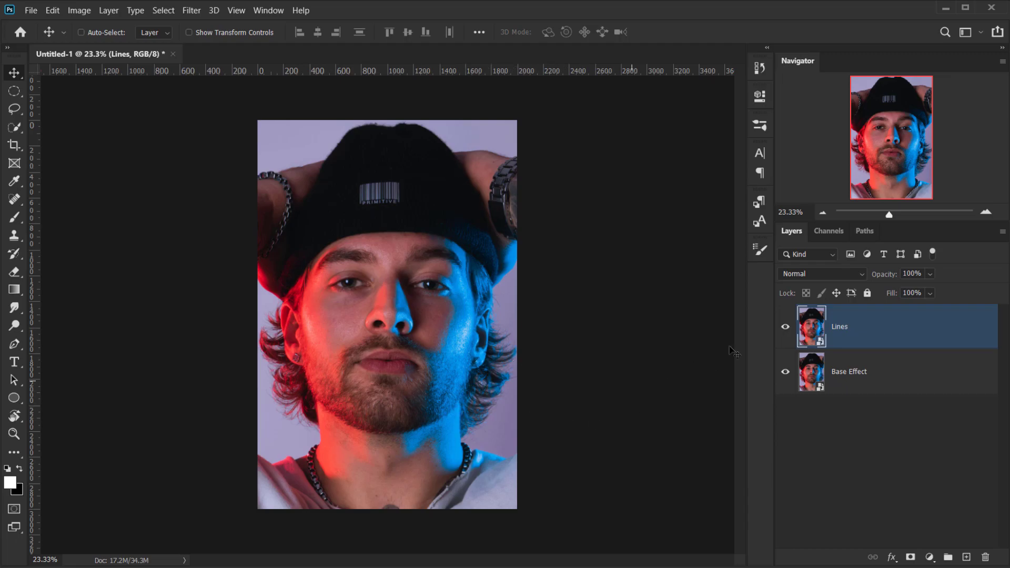
{"action": "left_click", "coordinate": [786, 327]}
{"action": "left_click", "coordinate": [857, 374]}
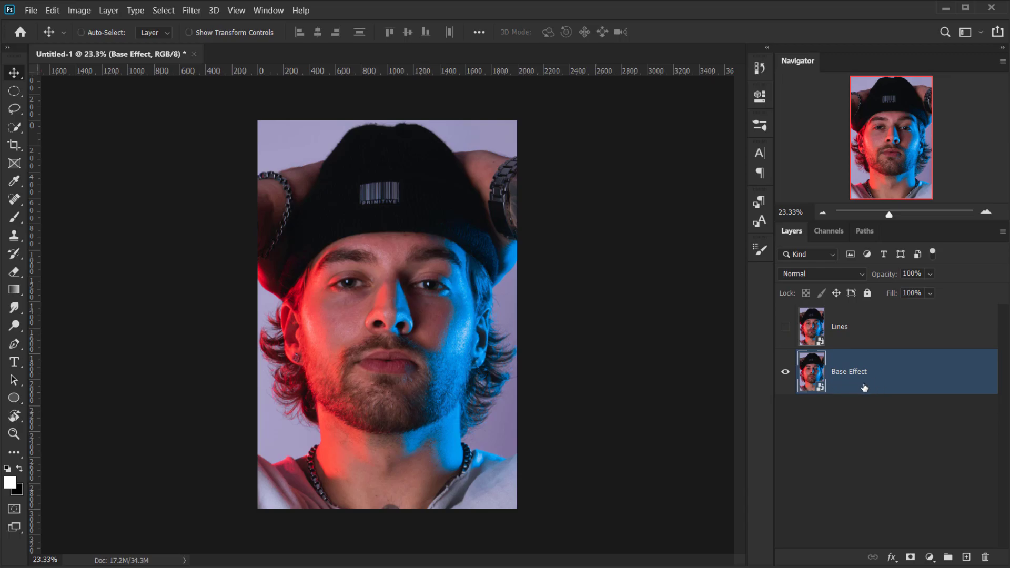
Open the Filter Gallery on Base Effect and zoom its preview out.
{"action": "left_click", "coordinate": [191, 10]}
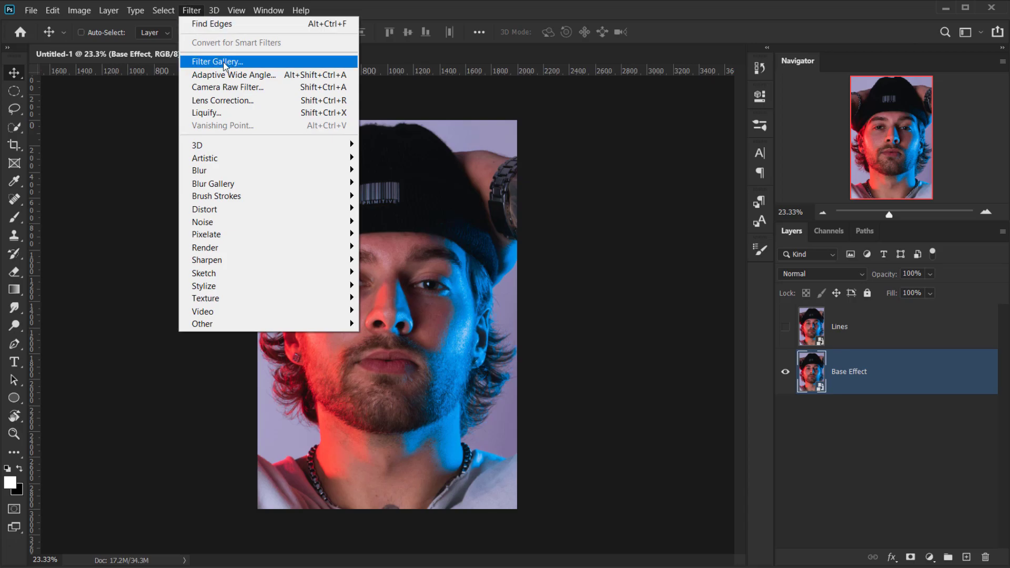
{"action": "left_click", "coordinate": [241, 62]}
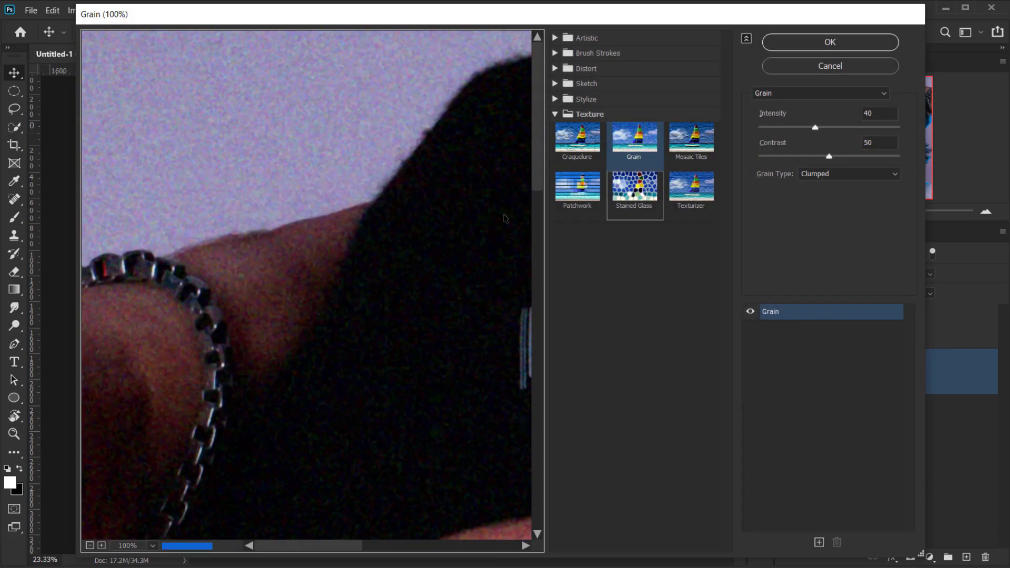
{"action": "key", "text": "alt"}
{"action": "left_click", "coordinate": [242, 325], "text": "alt"}
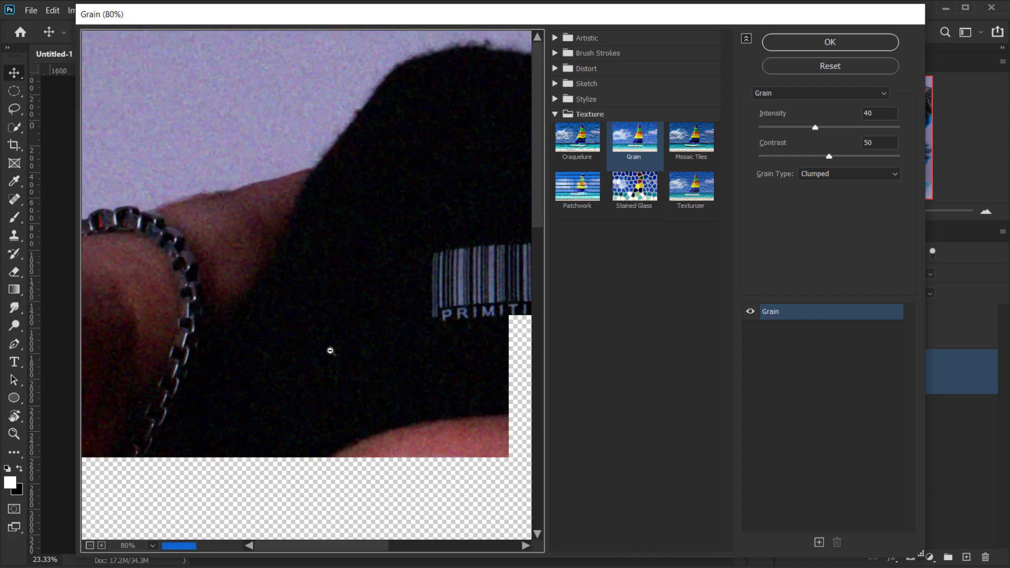
{"action": "left_click", "coordinate": [330, 350], "text": "alt"}
{"action": "left_click", "coordinate": [331, 352], "text": "alt"}
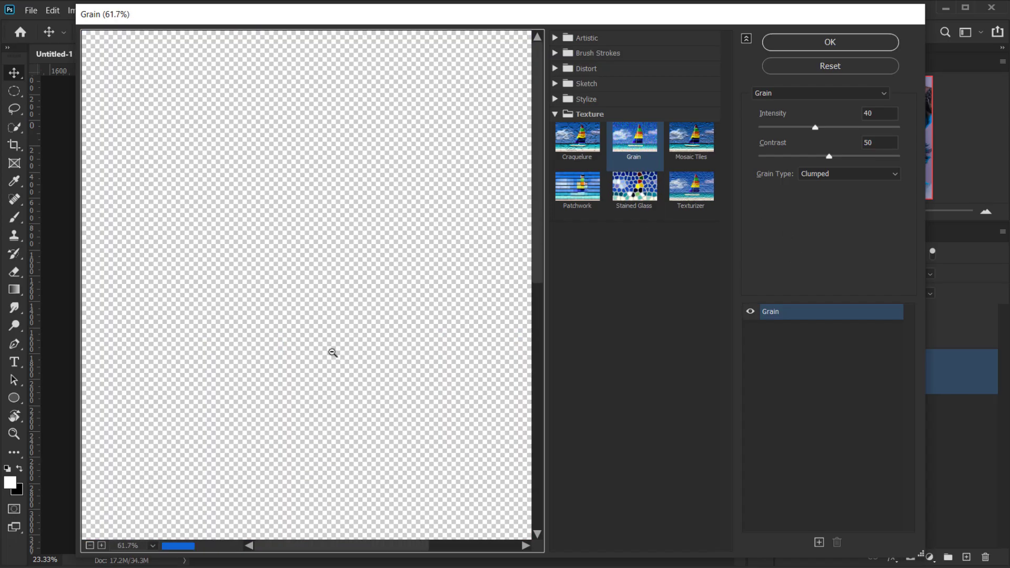
Cancel the Filter Gallery and reset colours to black foreground, white background.
{"action": "scroll", "coordinate": [535, 243], "scroll_direction": "down", "scroll_amount": 2}
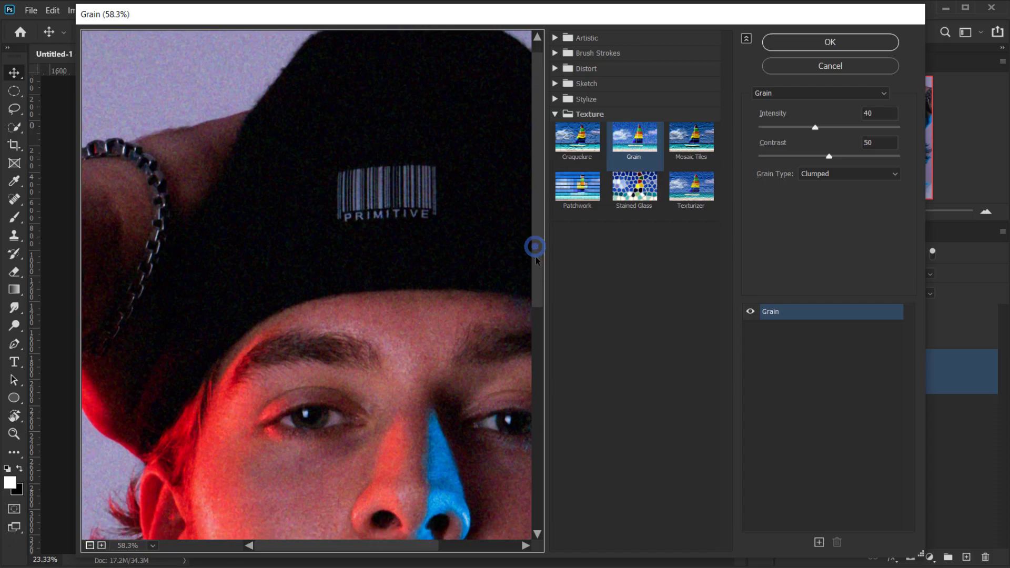
{"action": "left_click", "coordinate": [823, 72]}
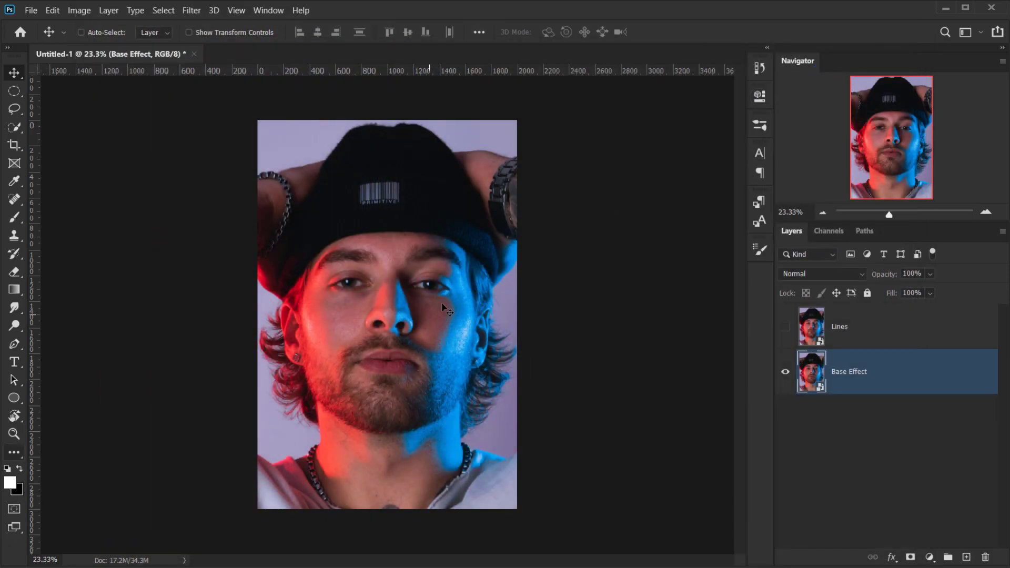
{"action": "left_click", "coordinate": [8, 470]}
Reopen the Filter Gallery and preview Sketch > Reticulation on Base Effect, zoomed out to the face.
{"action": "left_click", "coordinate": [192, 11]}
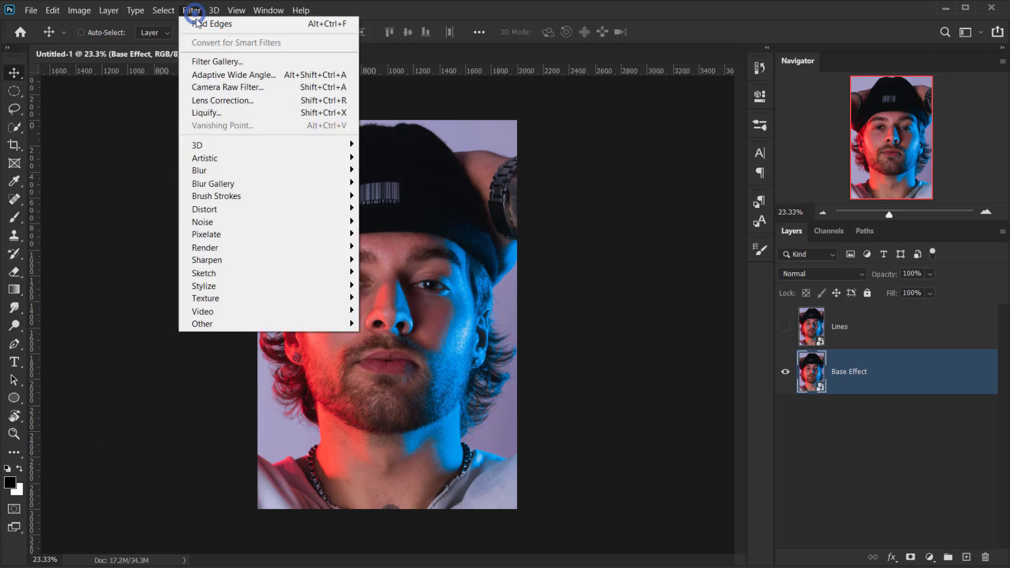
{"action": "left_click", "coordinate": [224, 62]}
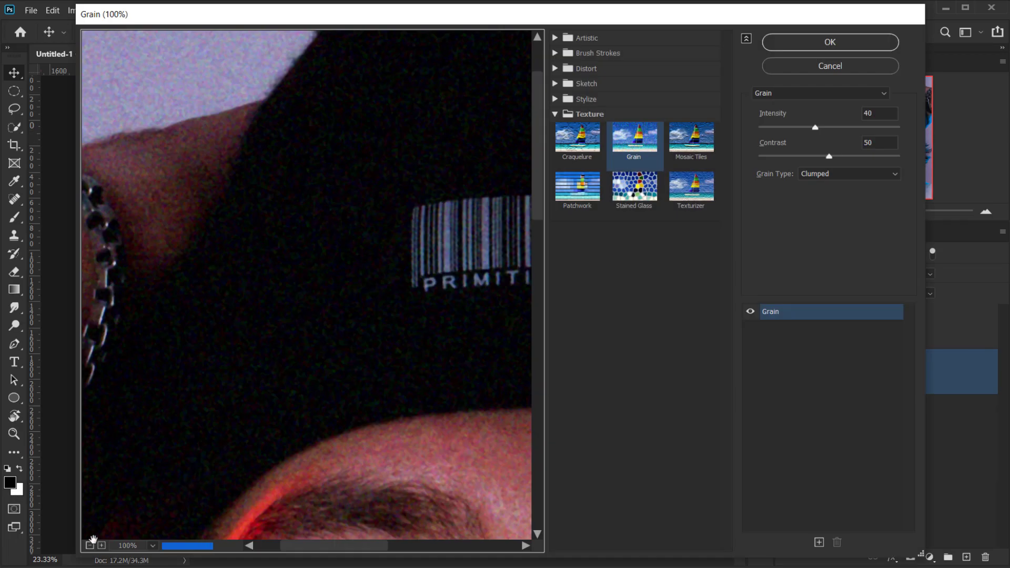
{"action": "left_click", "coordinate": [93, 543]}
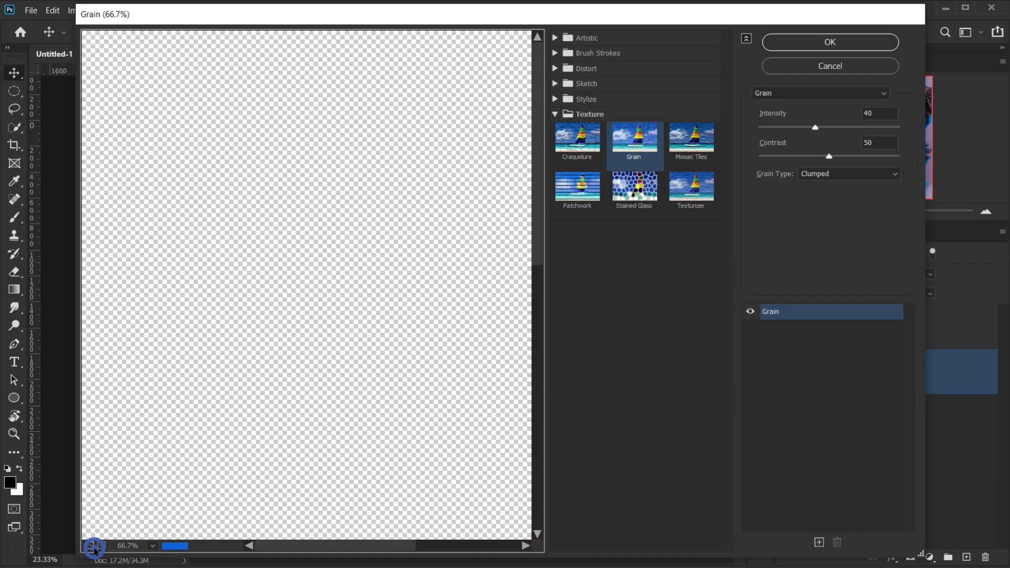
{"action": "left_click_drag", "start_coordinate": [345, 419], "coordinate": [287, 279]}
{"action": "left_click", "coordinate": [556, 84]}
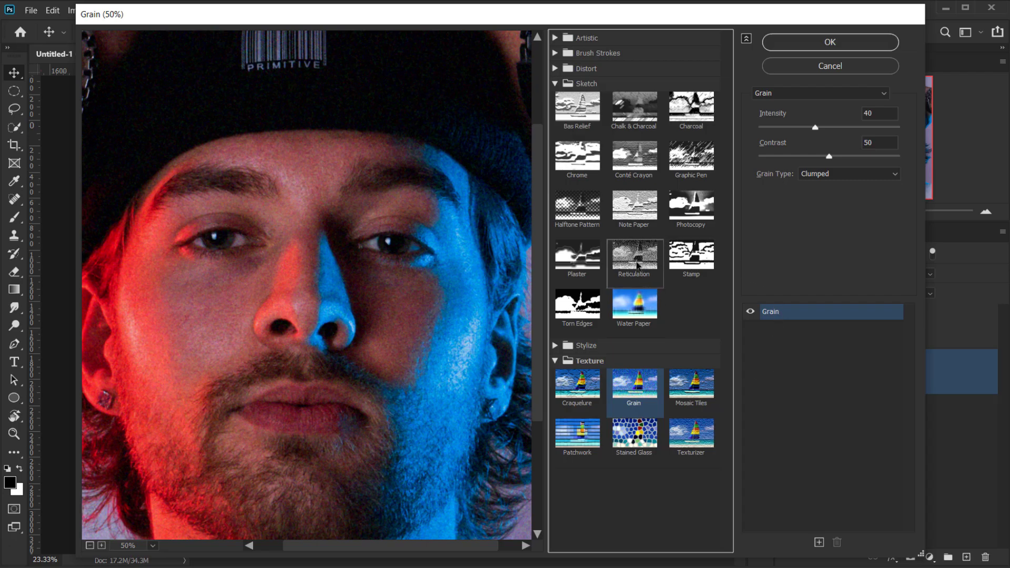
{"action": "left_click", "coordinate": [638, 265]}
{"action": "scroll", "coordinate": [386, 379], "scroll_direction": "down", "scroll_amount": 3}
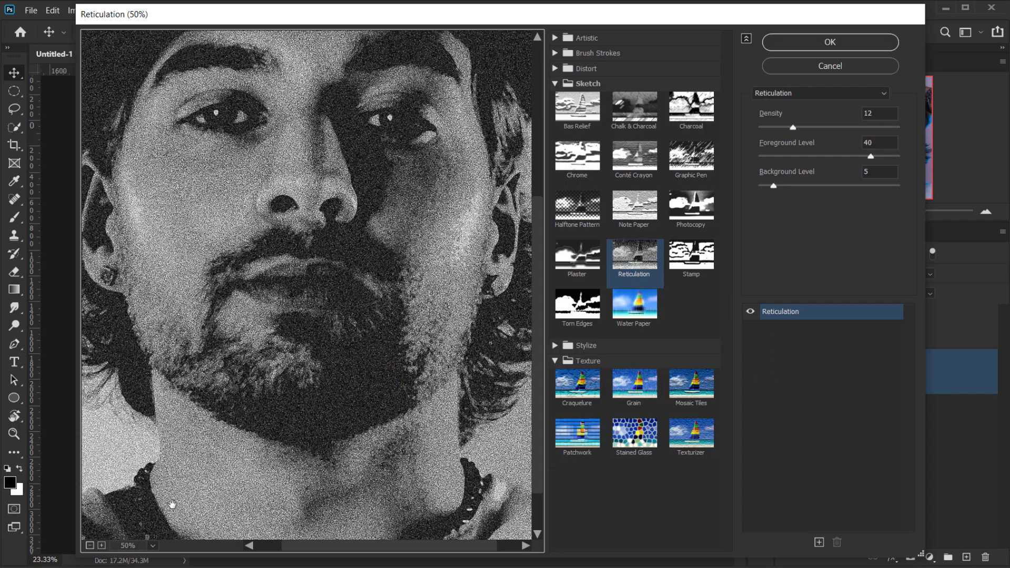
Set Reticulation to Density 0, Foreground Level 30 and Background Level 16, previewing at 25%.
{"action": "left_click", "coordinate": [90, 547]}
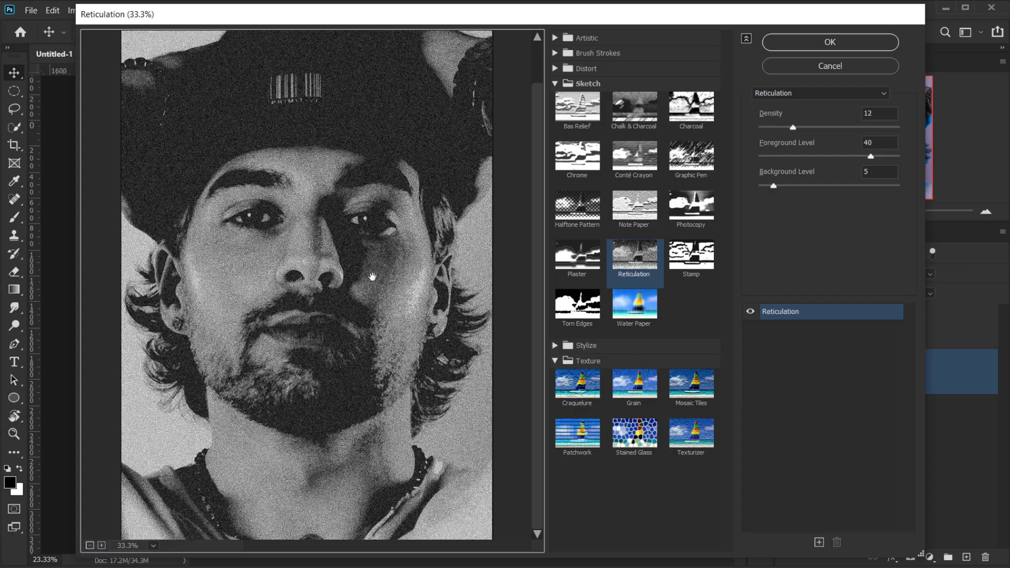
{"action": "scroll", "coordinate": [320, 202], "scroll_direction": "up", "scroll_amount": 2}
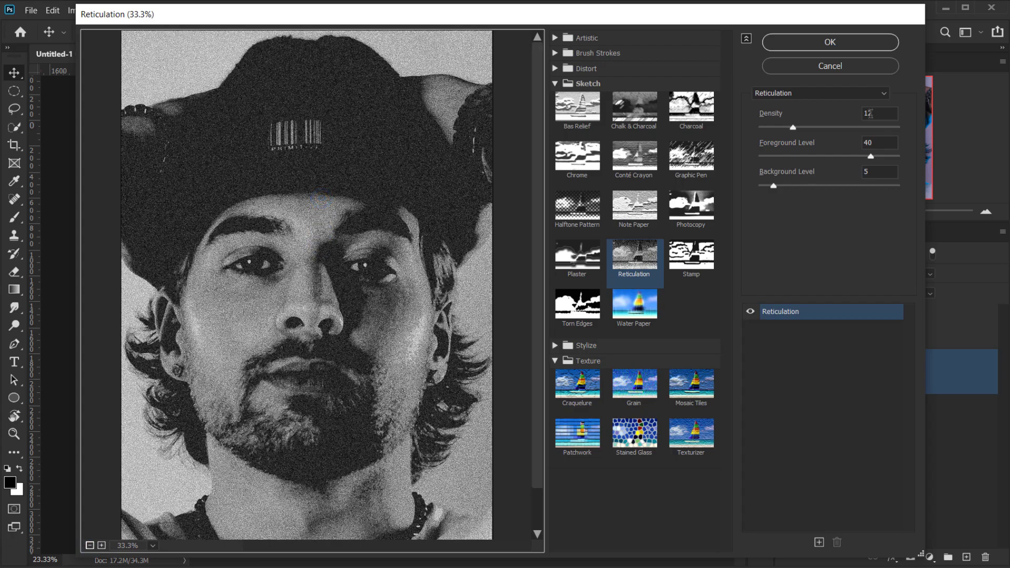
{"action": "mouse_move", "coordinate": [793, 128]}
{"action": "left_mouse_down"}
{"action": "mouse_move", "coordinate": [740, 128]}
{"action": "mouse_move", "coordinate": [798, 131]}
{"action": "left_mouse_up"}
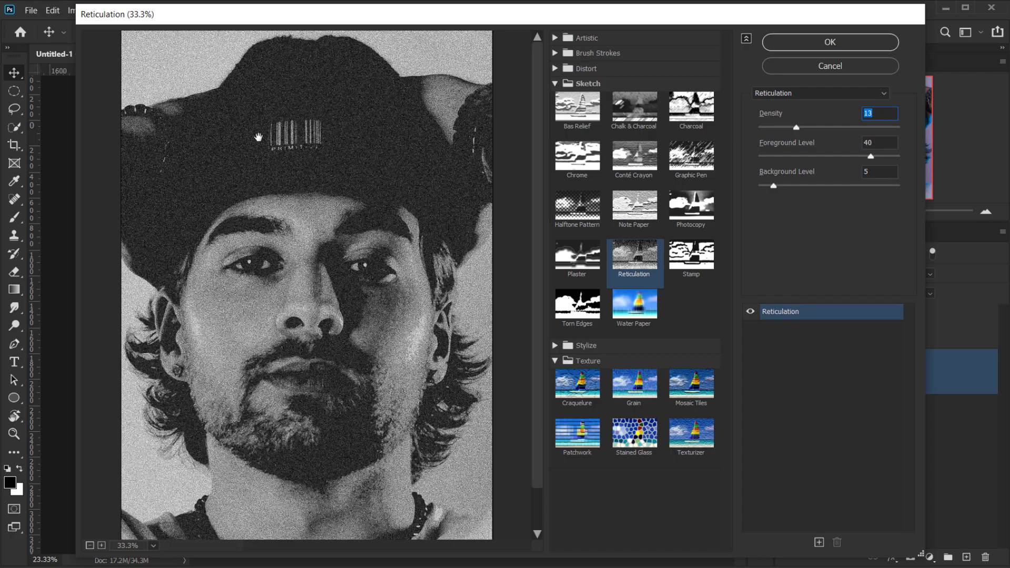
{"action": "left_click_drag", "start_coordinate": [797, 127], "coordinate": [727, 130]}
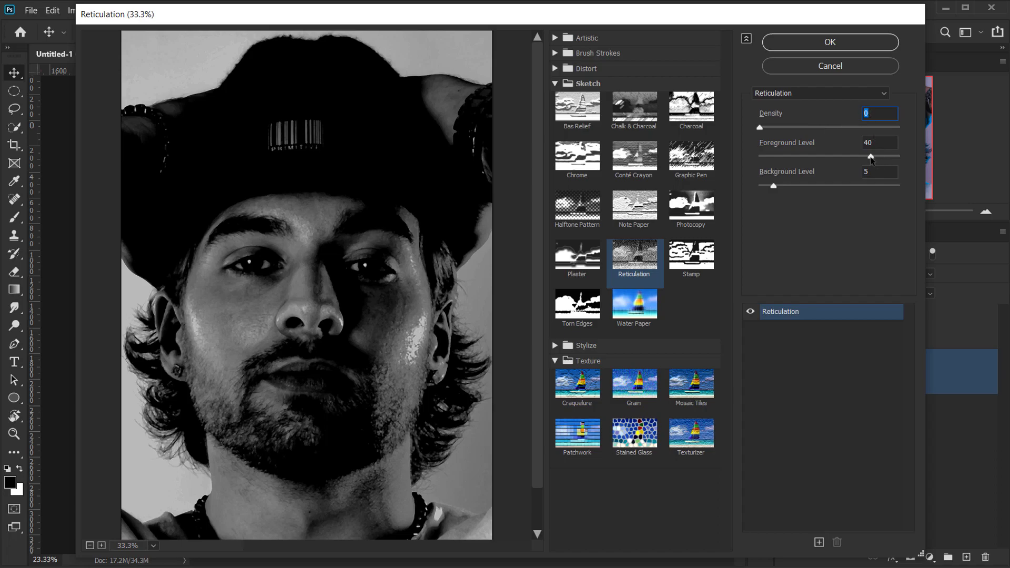
{"action": "left_click_drag", "start_coordinate": [871, 157], "coordinate": [843, 159]}
{"action": "scroll", "coordinate": [315, 324], "scroll_direction": "down", "scroll_amount": 1}
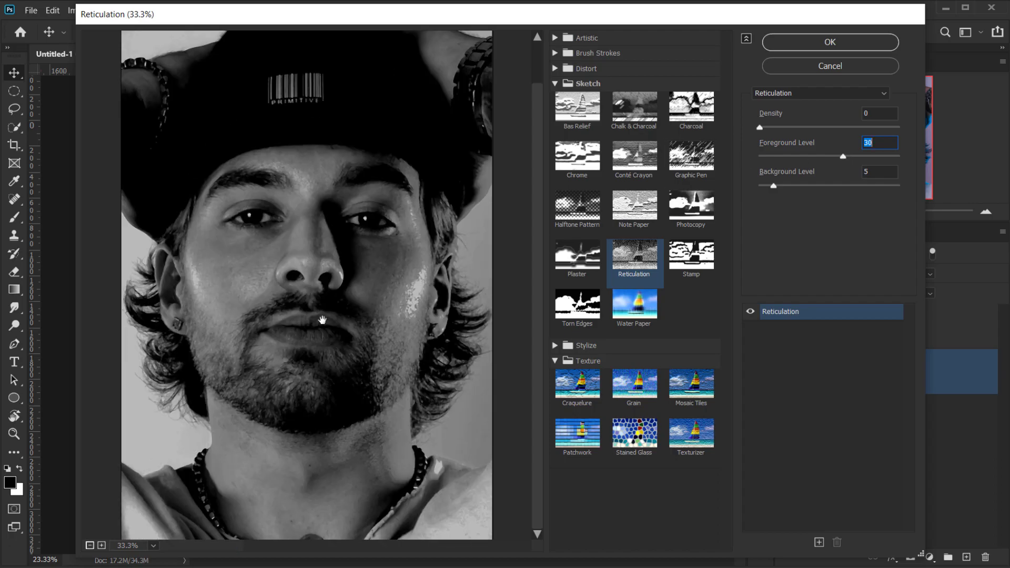
{"action": "scroll", "coordinate": [362, 279], "scroll_direction": "up", "scroll_amount": 1}
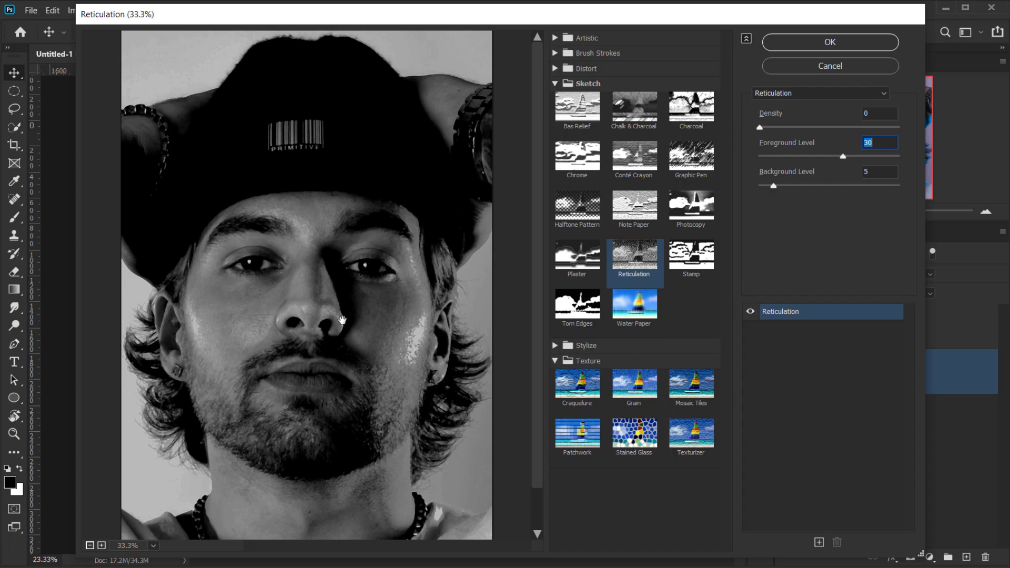
{"action": "left_click_drag", "start_coordinate": [774, 186], "coordinate": [800, 183]}
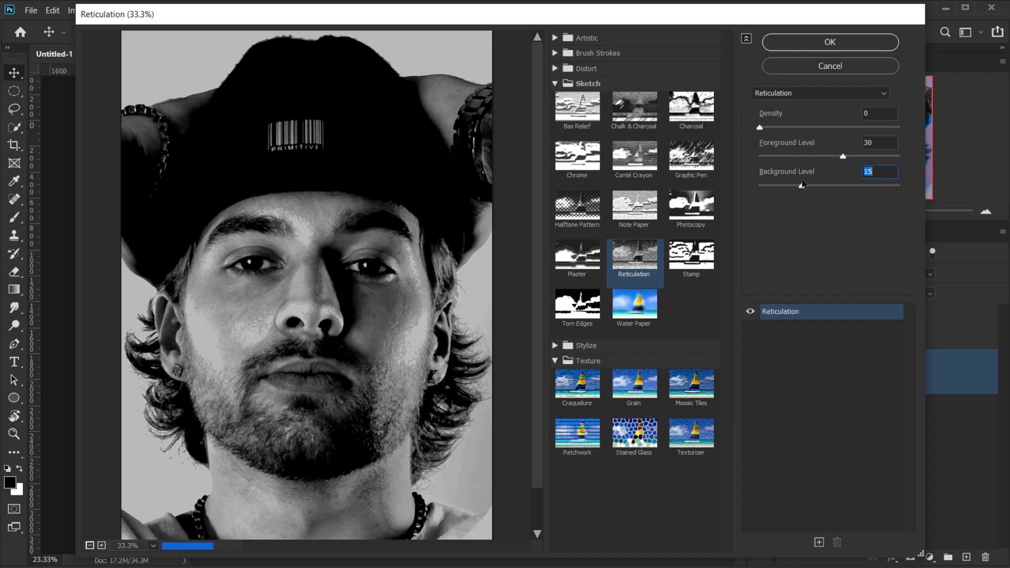
{"action": "left_click_drag", "start_coordinate": [371, 319], "coordinate": [367, 254]}
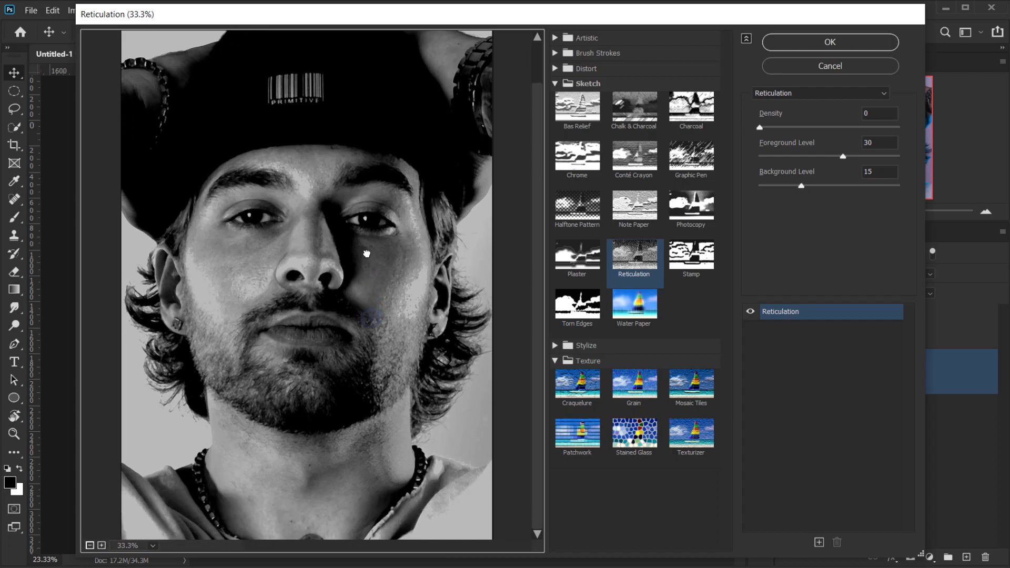
{"action": "left_click", "coordinate": [89, 546]}
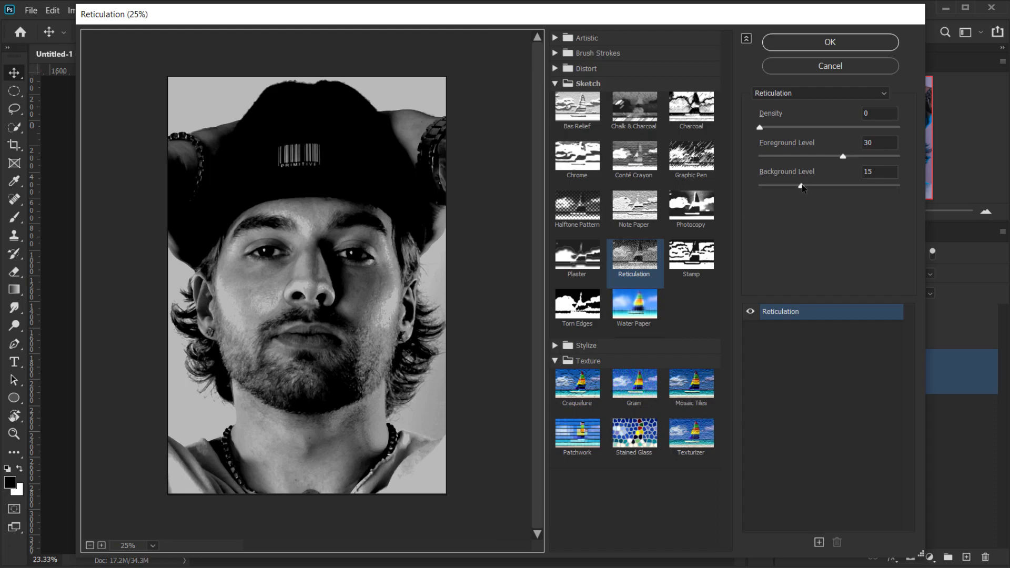
{"action": "left_click_drag", "start_coordinate": [802, 187], "coordinate": [805, 187]}
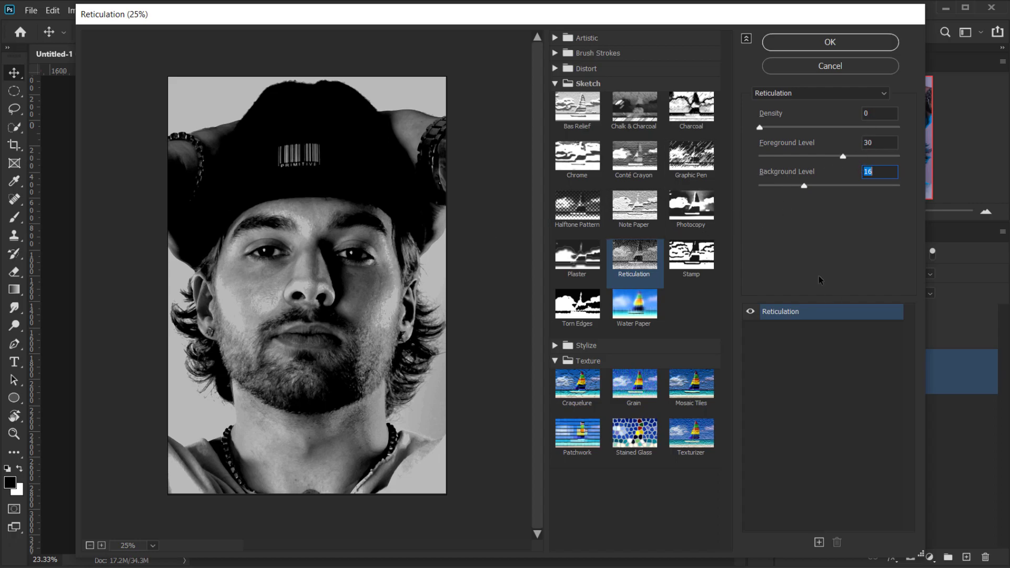
Stack a Clumped Grain effect (Intensity 20, Contrast 50) over Reticulation and apply both to Base Effect.
{"action": "left_click", "coordinate": [819, 543]}
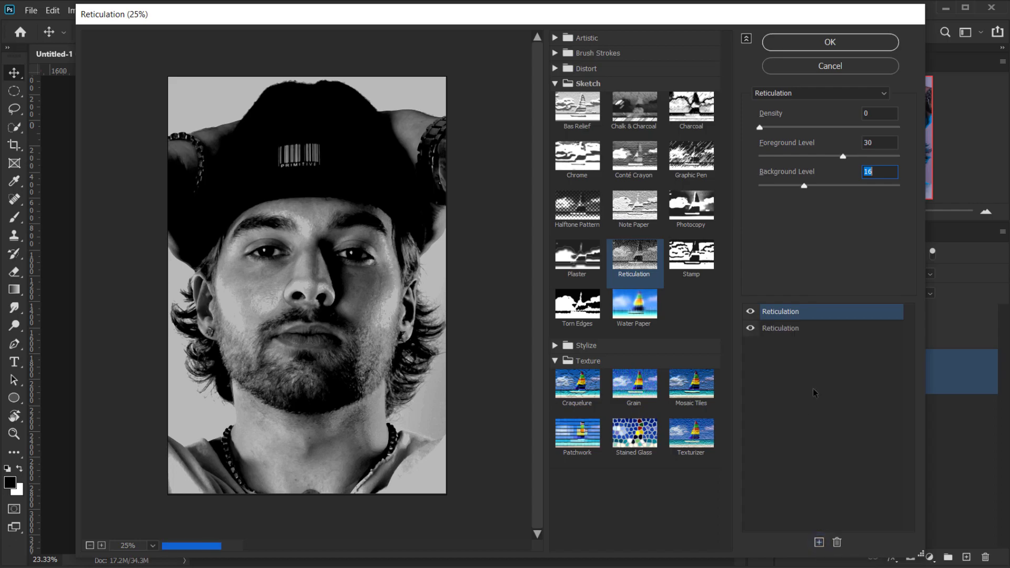
{"action": "left_click", "coordinate": [634, 411]}
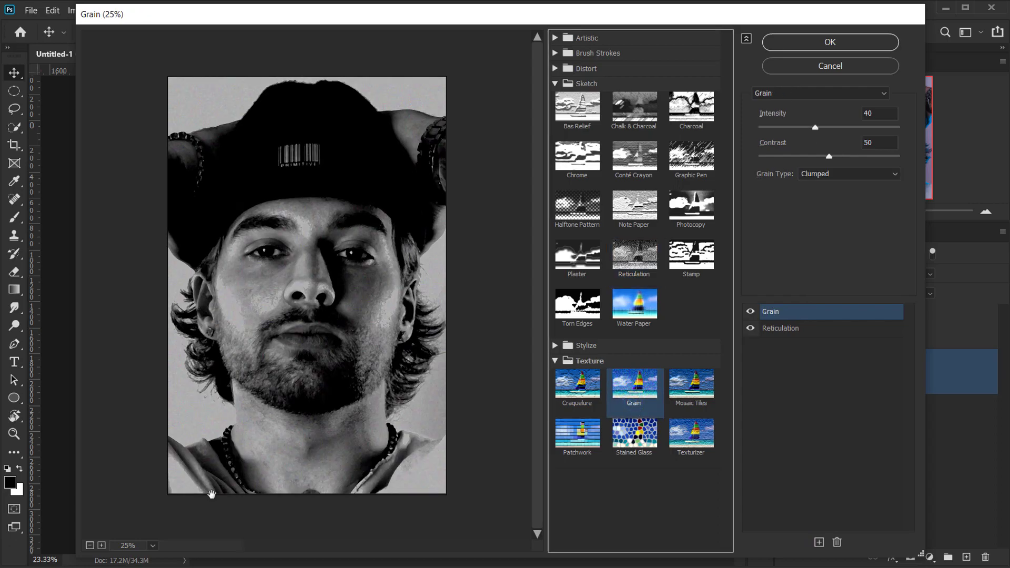
{"action": "left_click", "coordinate": [101, 547]}
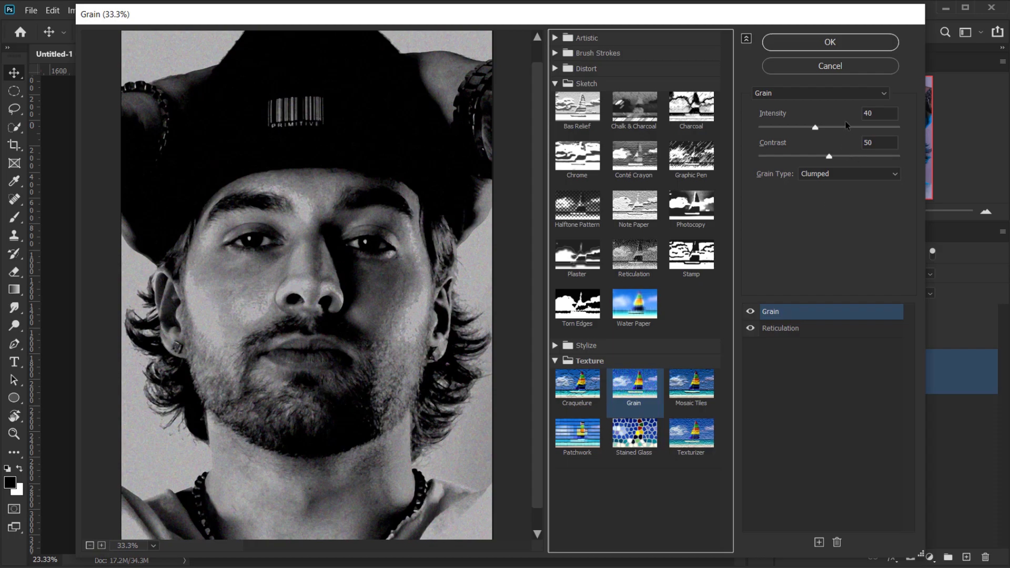
{"action": "left_click", "coordinate": [876, 112]}
{"action": "left_click", "coordinate": [878, 143]}
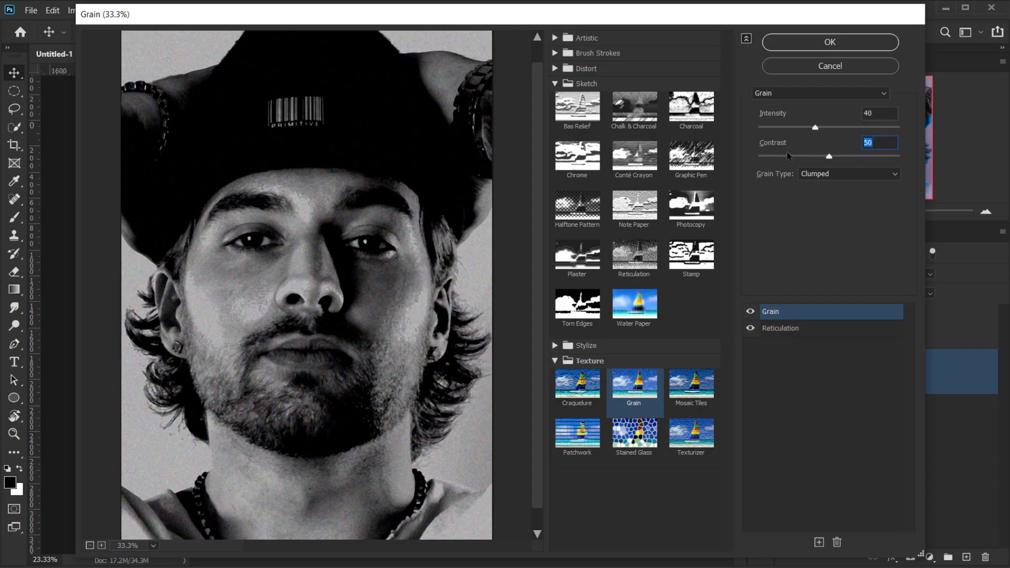
{"action": "left_click", "coordinate": [873, 174]}
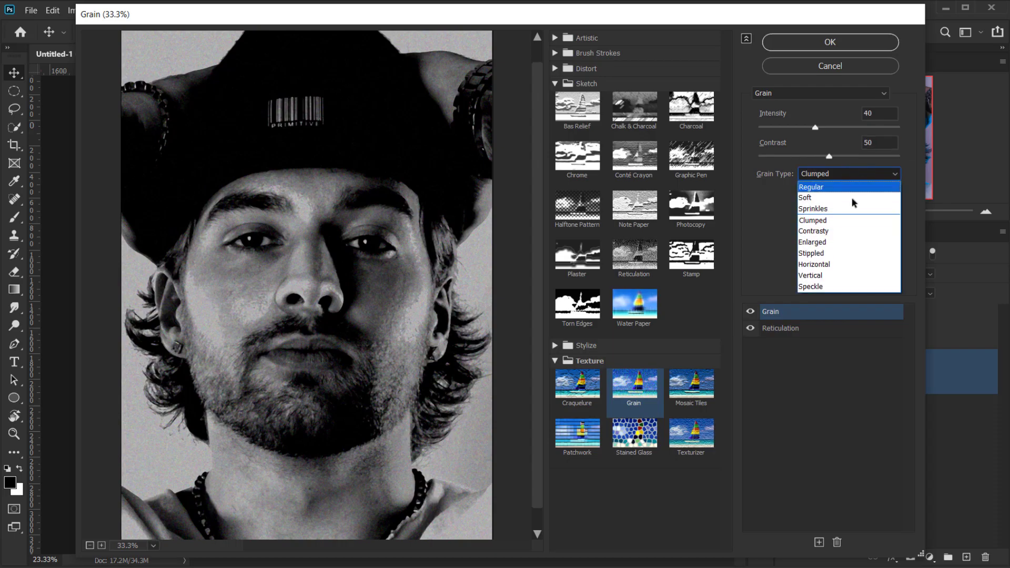
{"action": "left_click", "coordinate": [816, 221]}
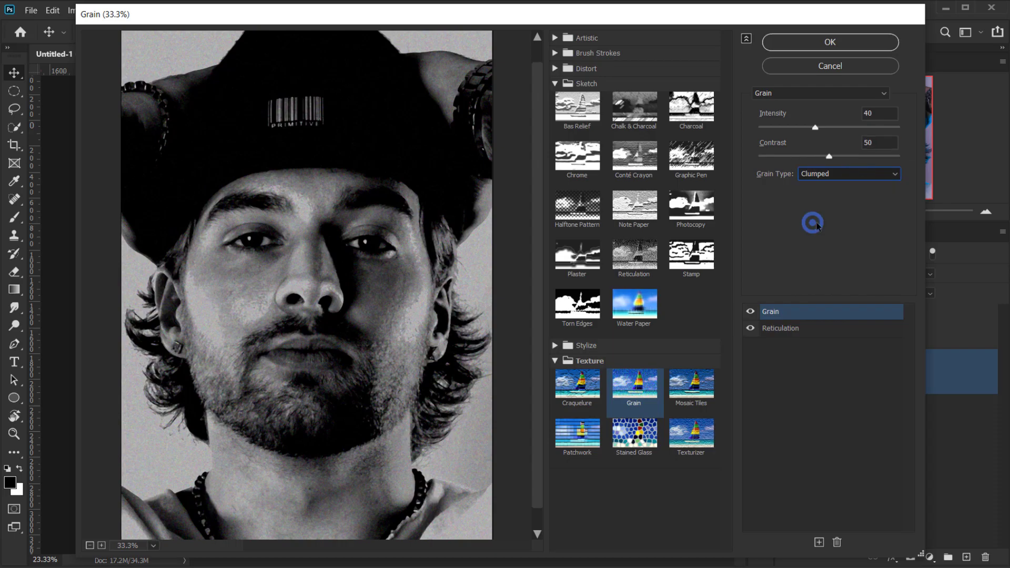
{"action": "left_click", "coordinate": [751, 315]}
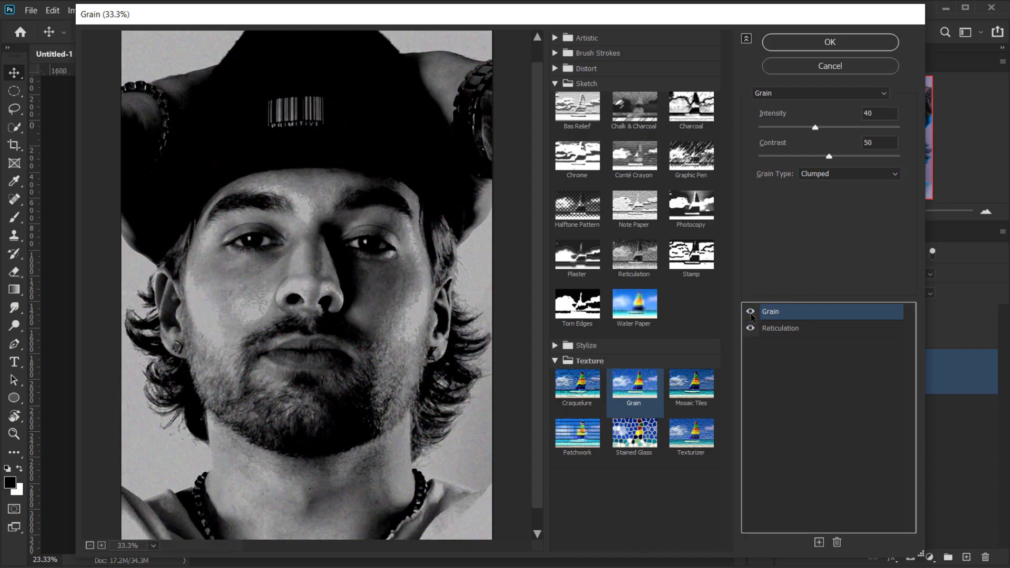
{"action": "left_click_drag", "start_coordinate": [816, 131], "coordinate": [789, 134]}
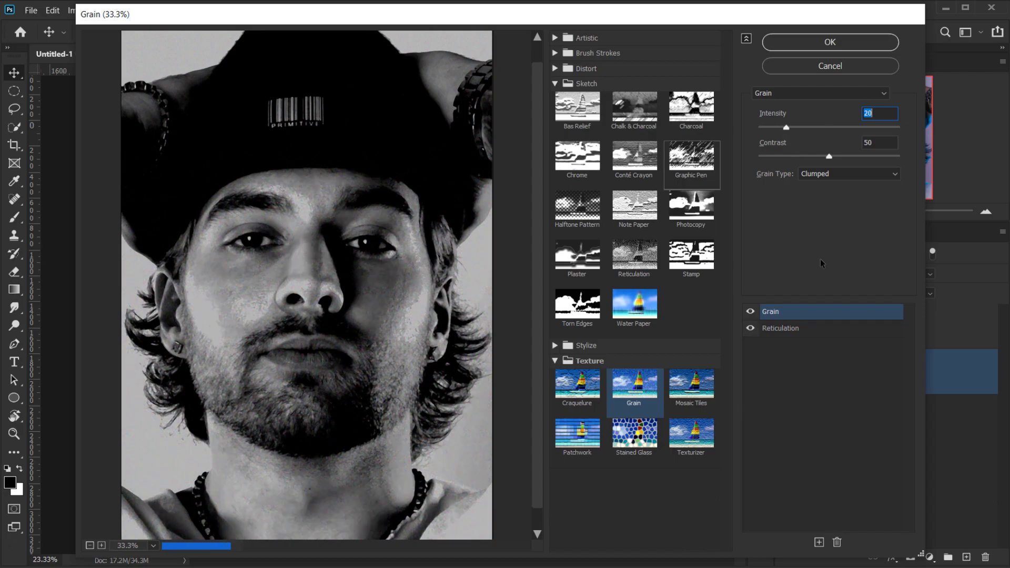
{"action": "left_click", "coordinate": [833, 42]}
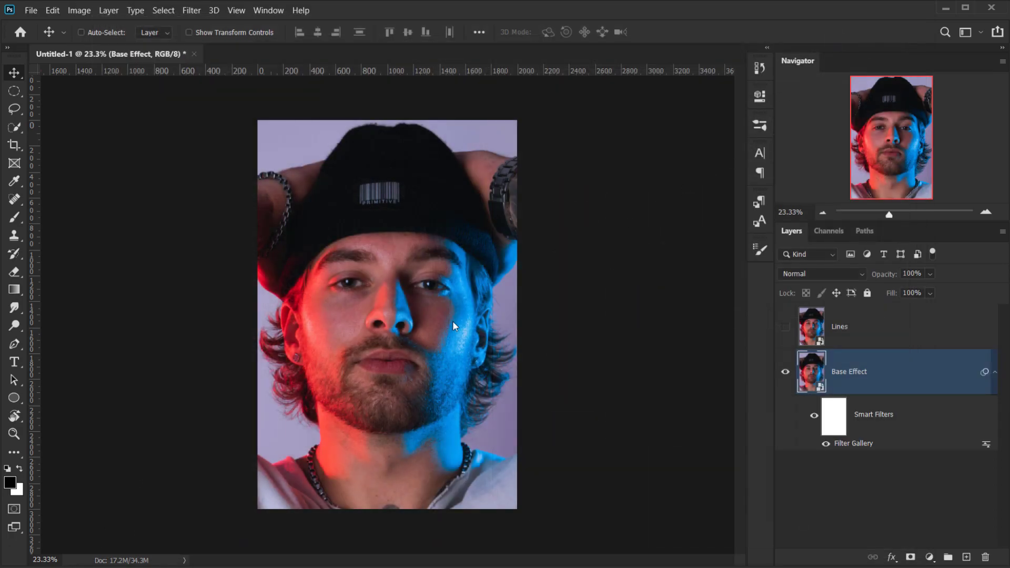
Collapse Base Effect's smart filter list, then select the Lines layer and turn its visibility on.
{"action": "scroll", "coordinate": [361, 321], "scroll_direction": "up", "scroll_amount": 3}
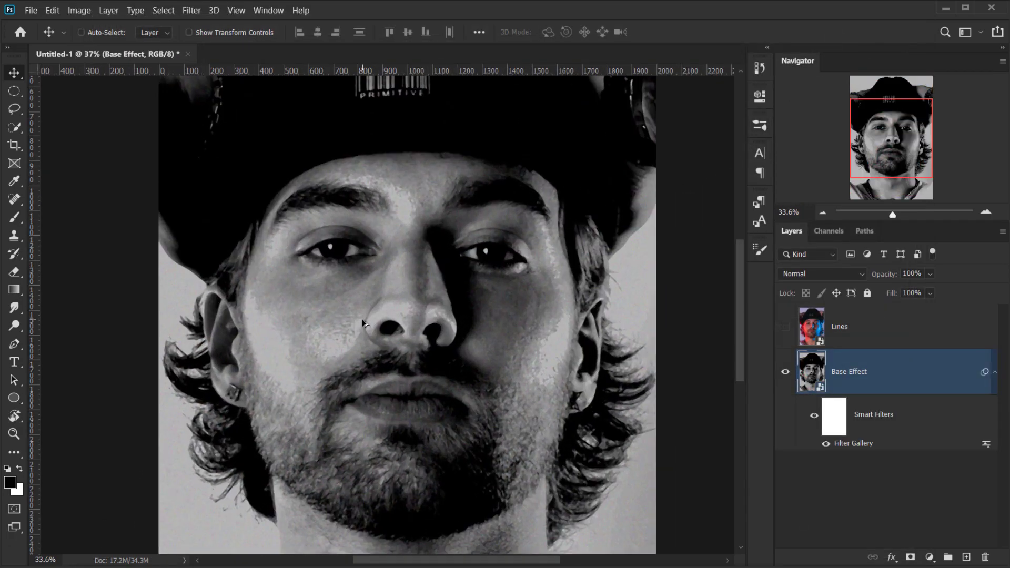
{"action": "scroll", "coordinate": [361, 319], "scroll_direction": "down", "scroll_amount": 3}
{"action": "scroll", "coordinate": [362, 320], "scroll_direction": "up", "scroll_amount": 1}
{"action": "scroll", "coordinate": [362, 320], "scroll_direction": "up", "scroll_amount": 1}
{"action": "scroll", "coordinate": [362, 320], "scroll_direction": "down", "scroll_amount": 2}
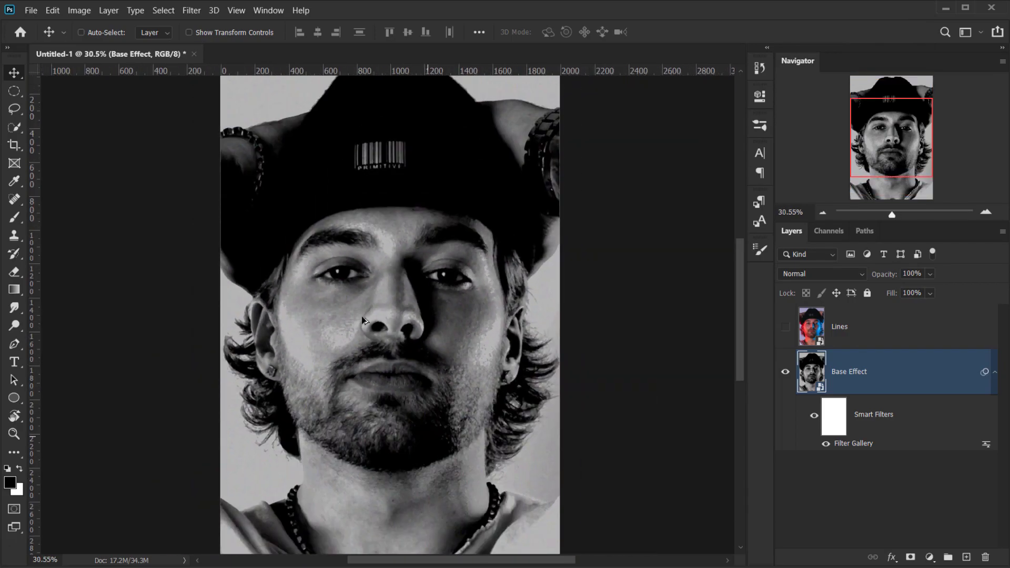
{"action": "left_click", "coordinate": [996, 377]}
{"action": "scroll", "coordinate": [381, 292], "scroll_direction": "up", "scroll_amount": 2}
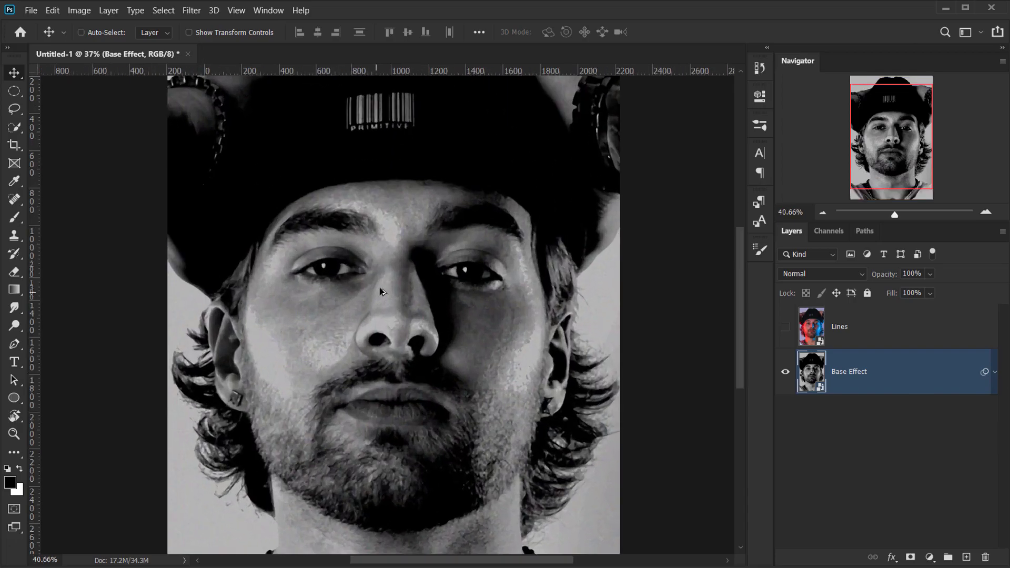
{"action": "scroll", "coordinate": [381, 291], "scroll_direction": "up", "scroll_amount": 1}
{"action": "scroll", "coordinate": [417, 283], "scroll_direction": "down", "scroll_amount": 2}
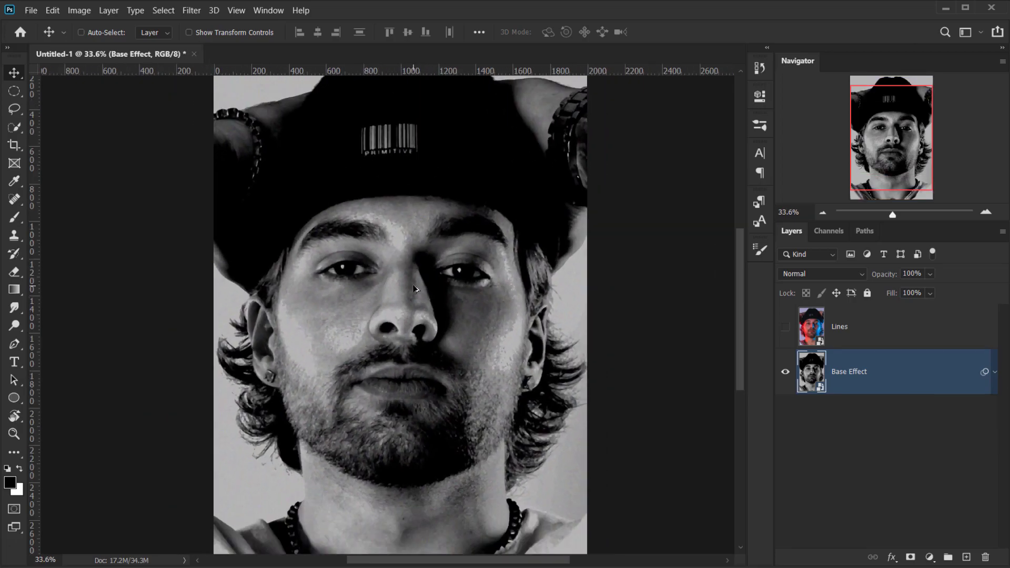
{"action": "left_click", "coordinate": [847, 326]}
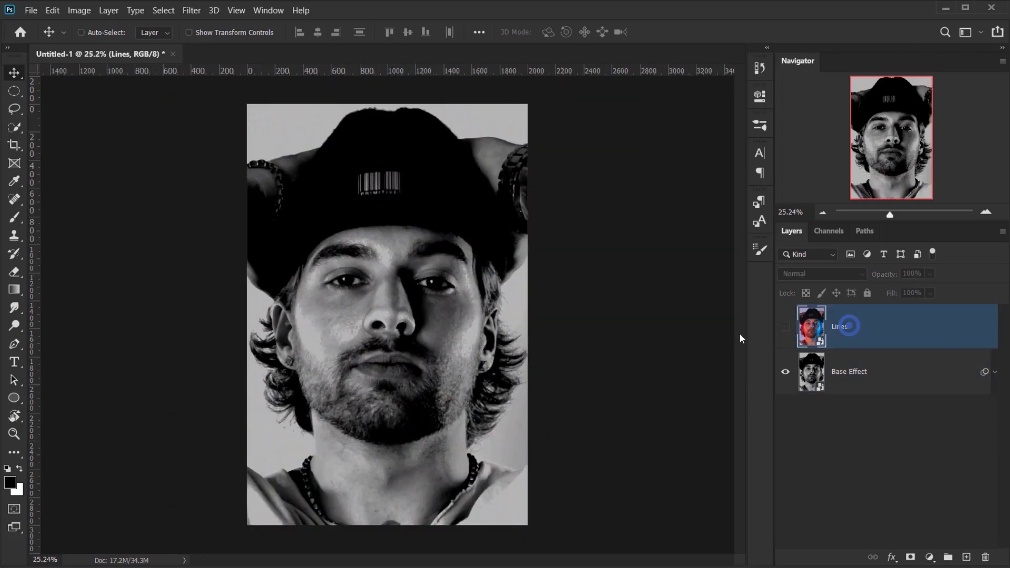
{"action": "left_click", "coordinate": [786, 327]}
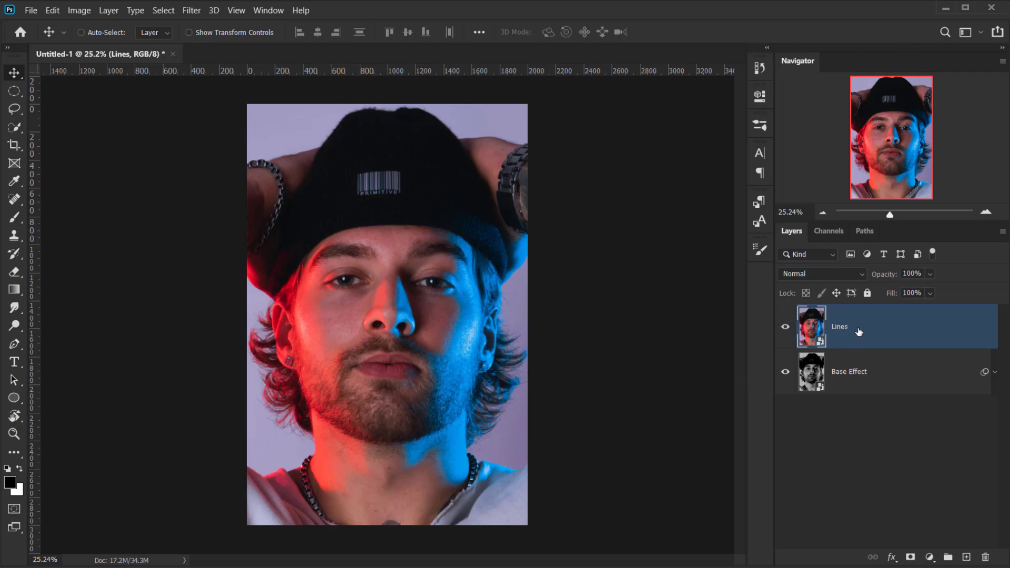
{"action": "scroll", "coordinate": [348, 293], "scroll_direction": "up", "scroll_amount": 3}
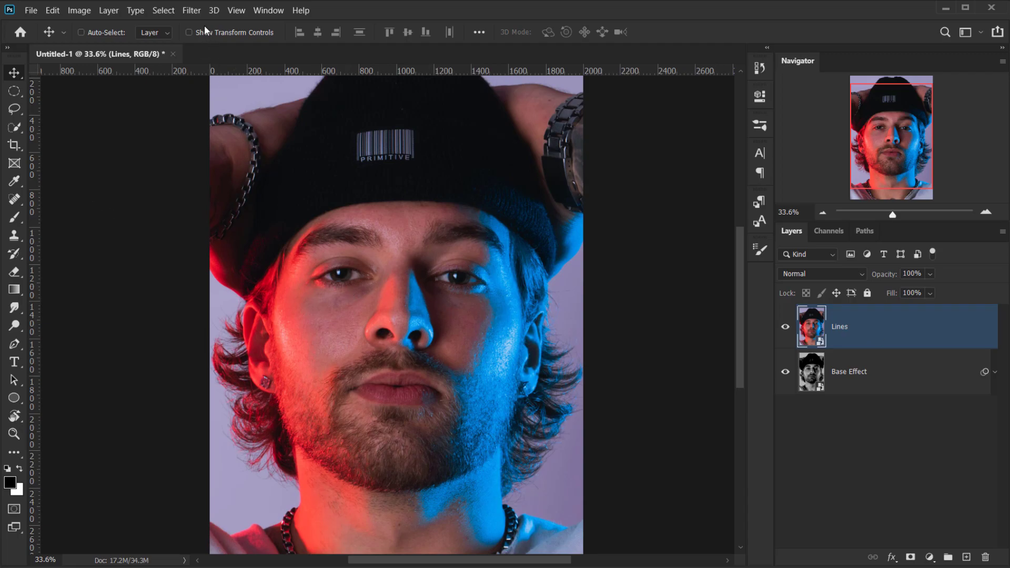
Apply Filter > Stylize > Find Edges to the Lines smart object.
{"action": "left_click", "coordinate": [192, 10]}
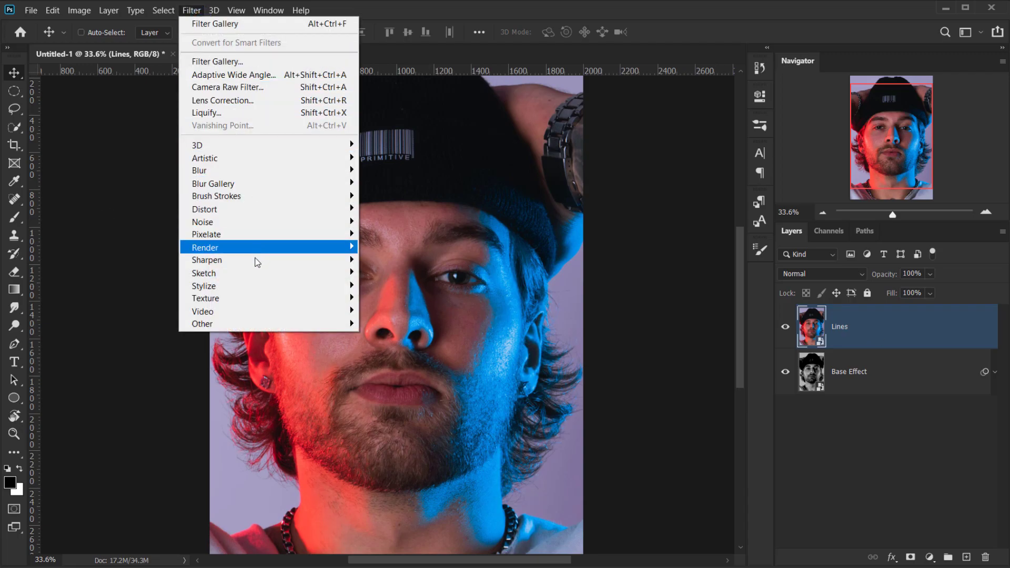
{"action": "mouse_move", "coordinate": [254, 286]}
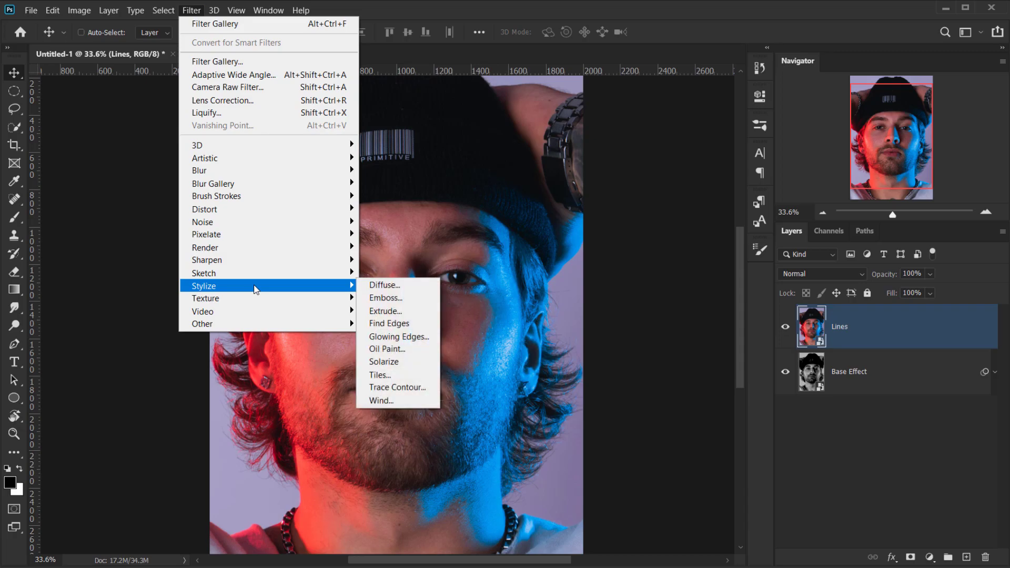
{"action": "left_click", "coordinate": [380, 326]}
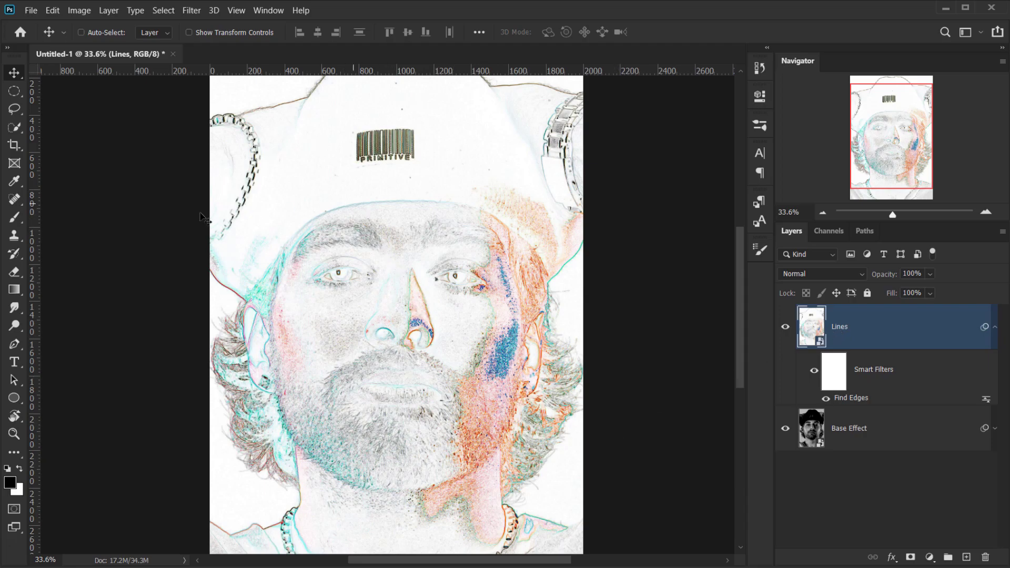
Invert the Lines edge sketch with Image > Adjustments > Invert as a smart filter.
{"action": "left_click", "coordinate": [79, 10]}
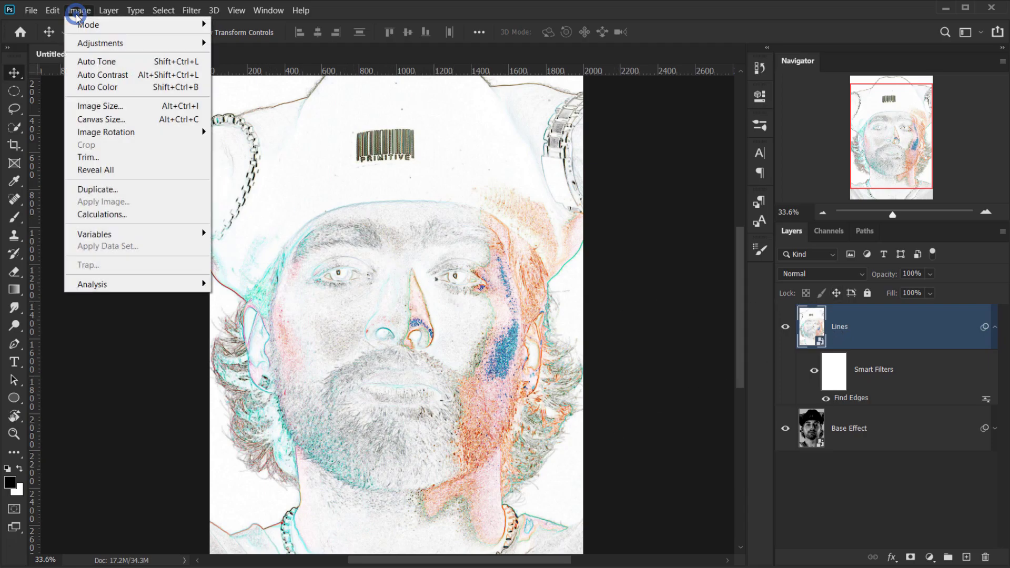
{"action": "mouse_move", "coordinate": [100, 43]}
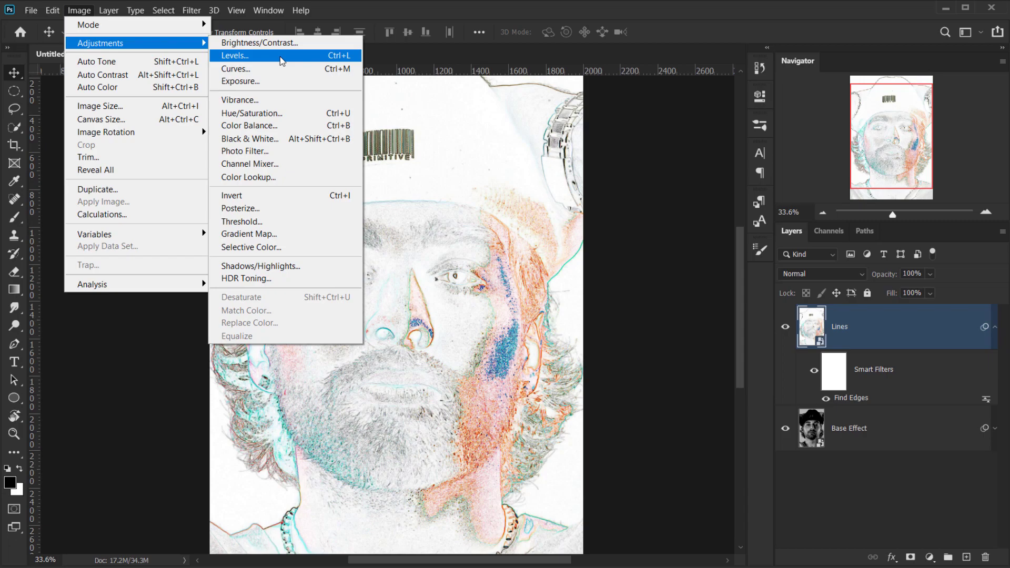
{"action": "left_click", "coordinate": [274, 195]}
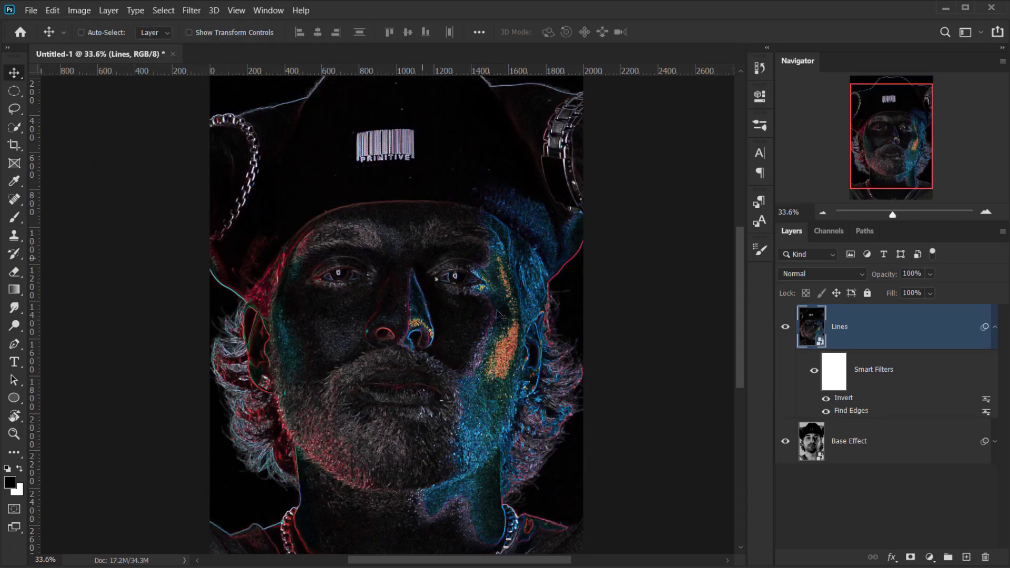
{"action": "scroll", "coordinate": [497, 314], "scroll_direction": "down", "scroll_amount": 1}
{"action": "scroll", "coordinate": [397, 199], "scroll_direction": "up", "scroll_amount": 5}
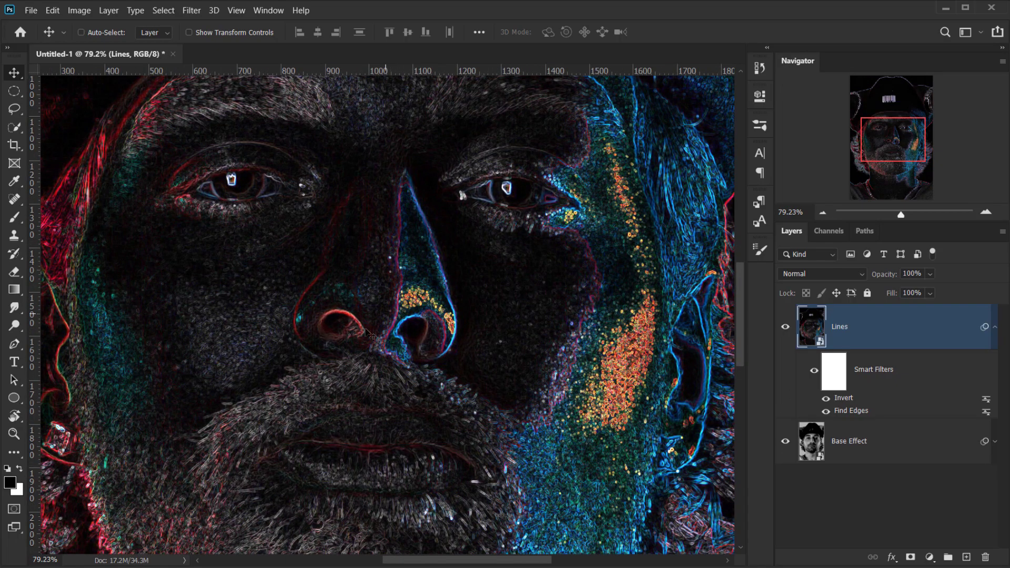
{"action": "scroll", "coordinate": [257, 366], "scroll_direction": "down", "scroll_amount": 3}
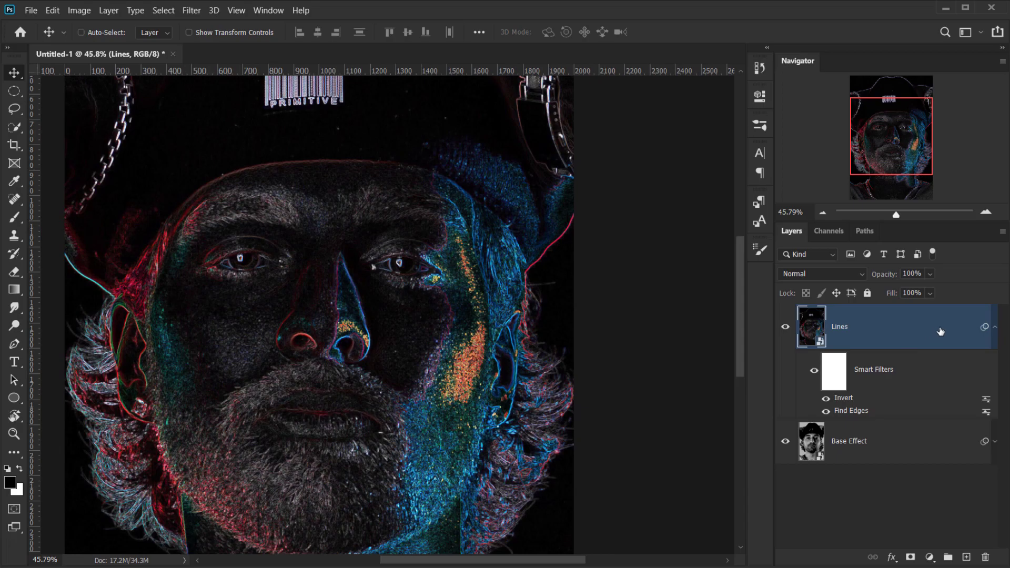
Set the Lines layer to Screen blend mode at 70% opacity.
{"action": "left_click", "coordinate": [996, 328]}
{"action": "left_click", "coordinate": [822, 275]}
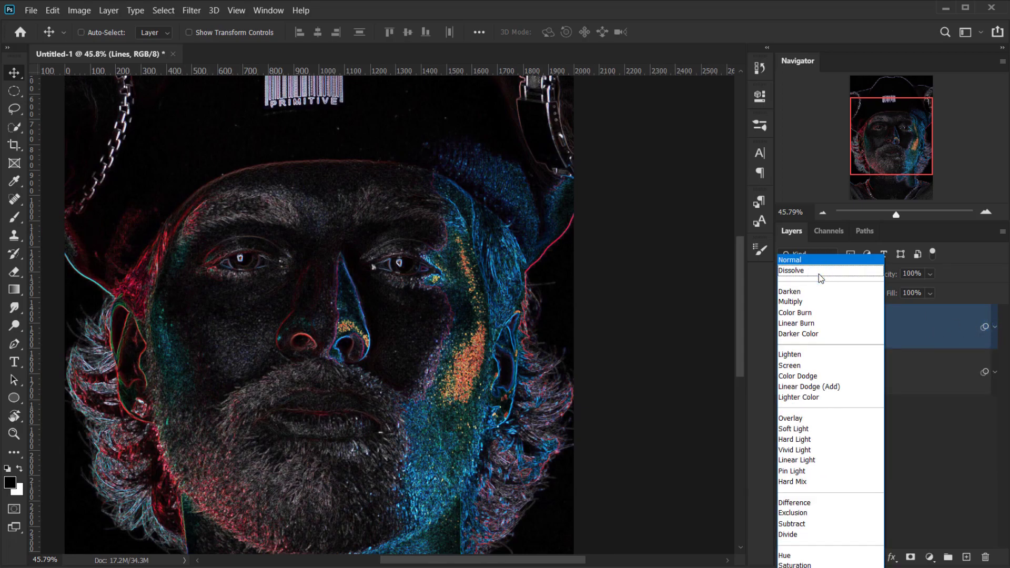
{"action": "left_click", "coordinate": [798, 365]}
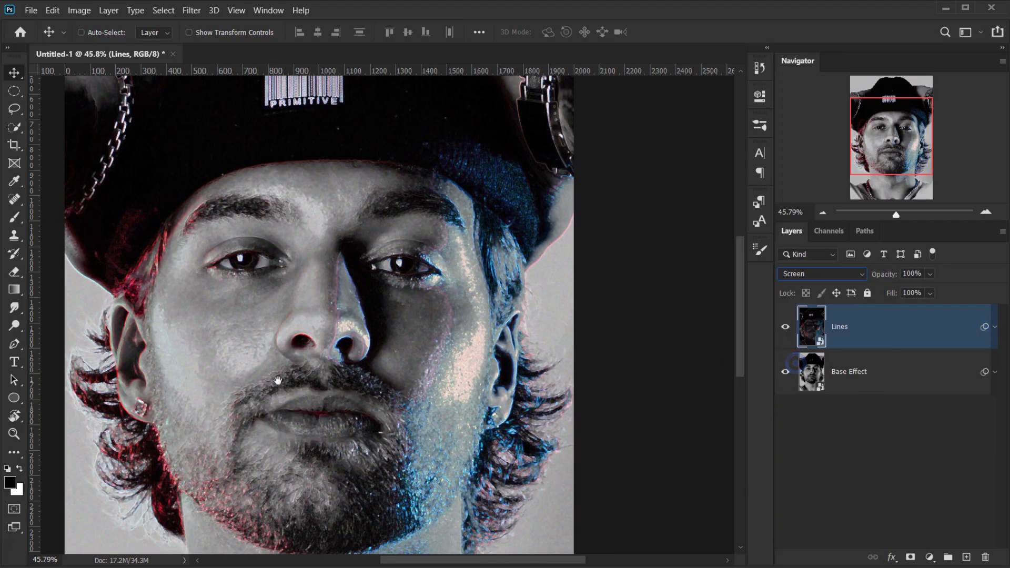
{"action": "left_click_drag", "start_coordinate": [272, 384], "coordinate": [285, 334]}
{"action": "scroll", "coordinate": [285, 334], "scroll_direction": "down", "scroll_amount": 3}
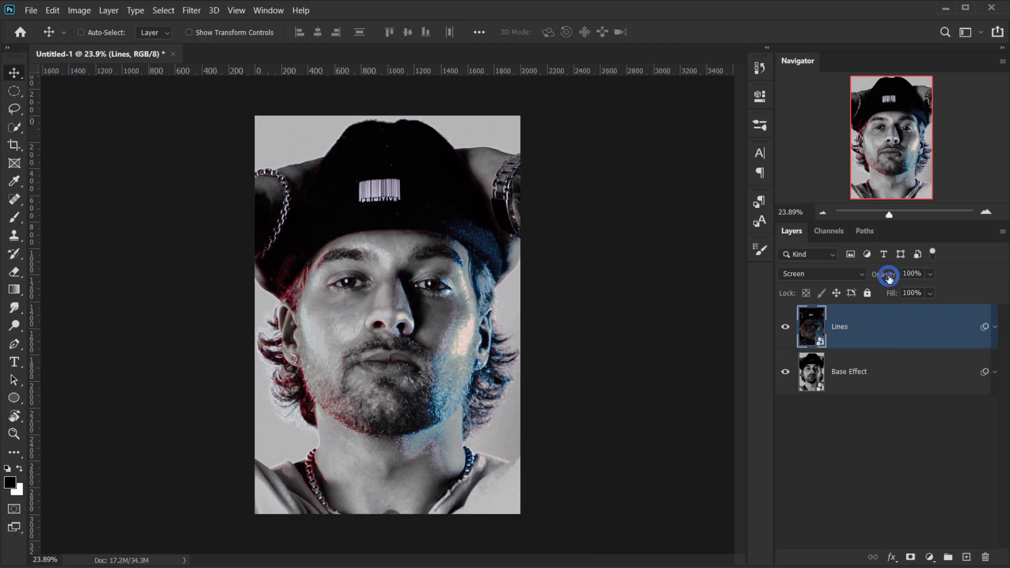
{"action": "left_click_drag", "start_coordinate": [891, 274], "coordinate": [869, 278]}
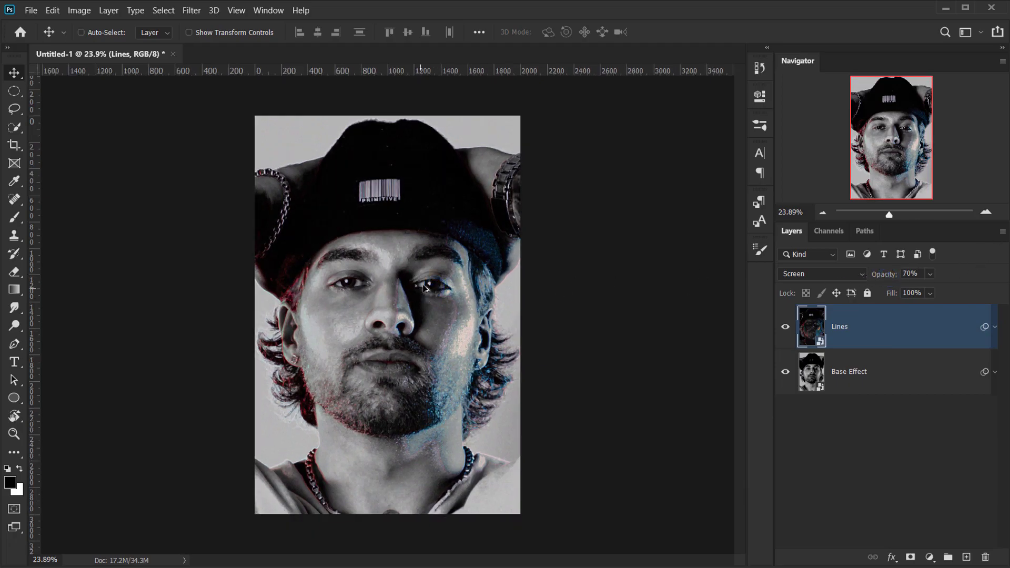
{"action": "scroll", "coordinate": [432, 286], "scroll_direction": "down", "scroll_amount": 2}
{"action": "scroll", "coordinate": [380, 281], "scroll_direction": "up", "scroll_amount": 3}
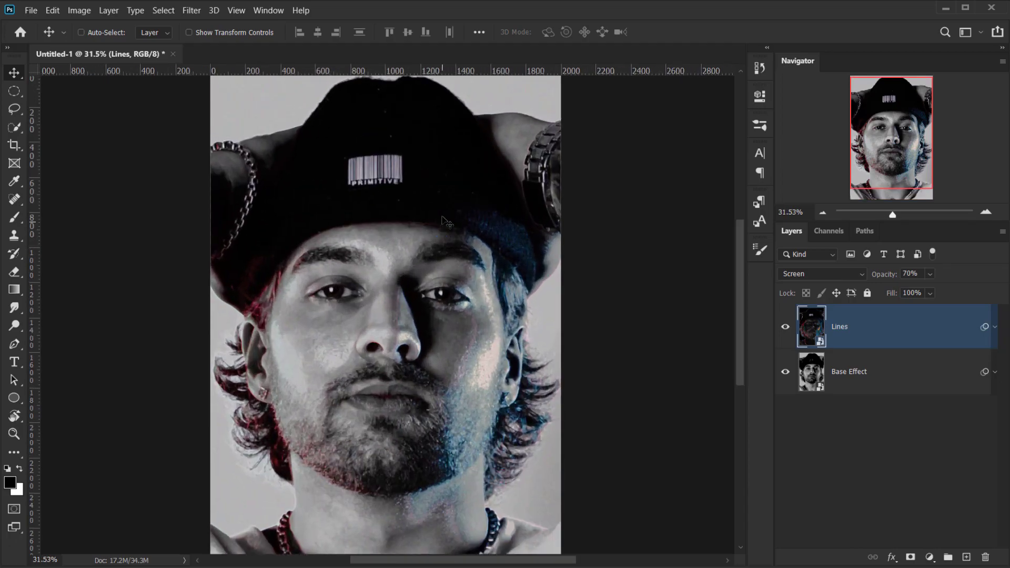
{"action": "scroll", "coordinate": [452, 213], "scroll_direction": "down", "scroll_amount": 2}
{"action": "scroll", "coordinate": [451, 212], "scroll_direction": "up", "scroll_amount": 1}
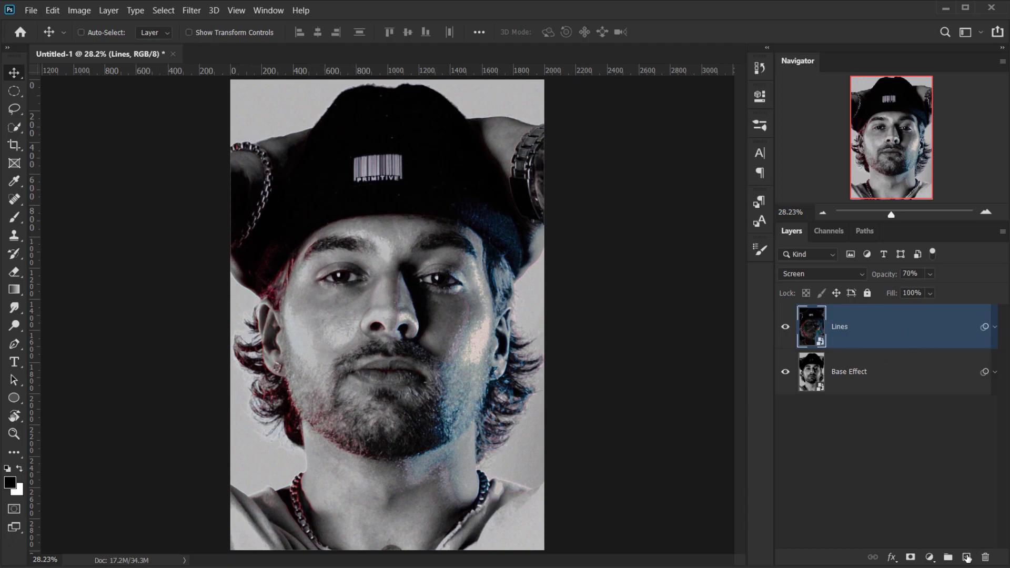
Add a new layer named 'Halftone' above Lines.
{"action": "left_click", "coordinate": [968, 558]}
{"action": "double_click", "coordinate": [842, 327]}
{"action": "type", "text": "H"}
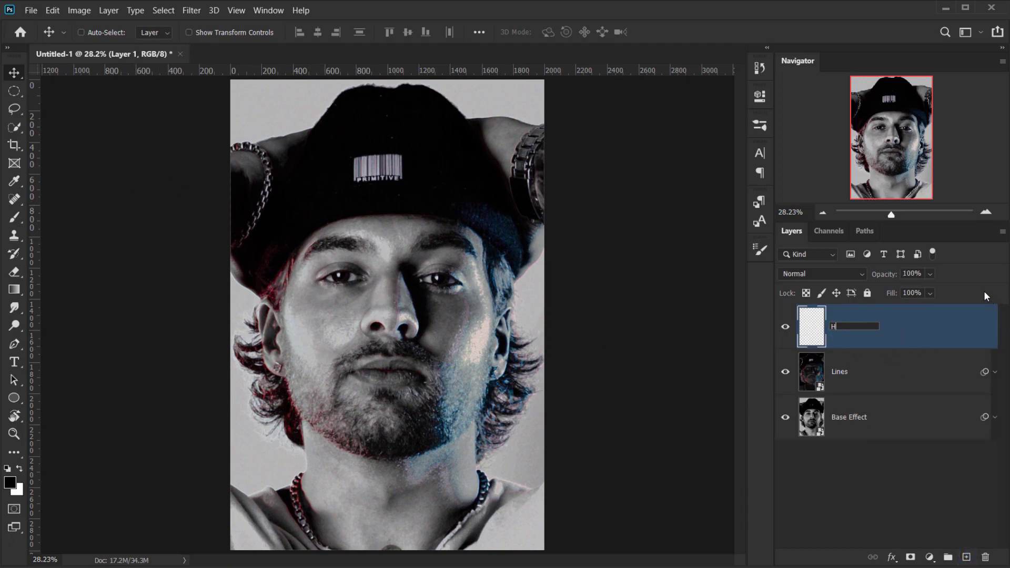
{"action": "type", "text": "alftone"}
{"action": "key", "text": "Return"}
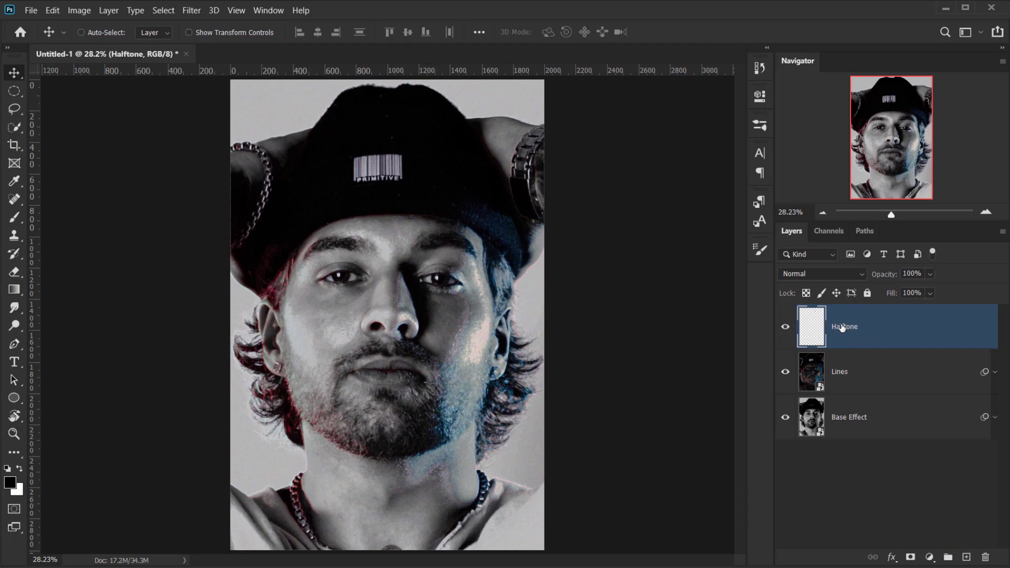
Fill the Halftone layer with 50% Gray using Edit > Fill.
{"action": "left_click", "coordinate": [52, 11]}
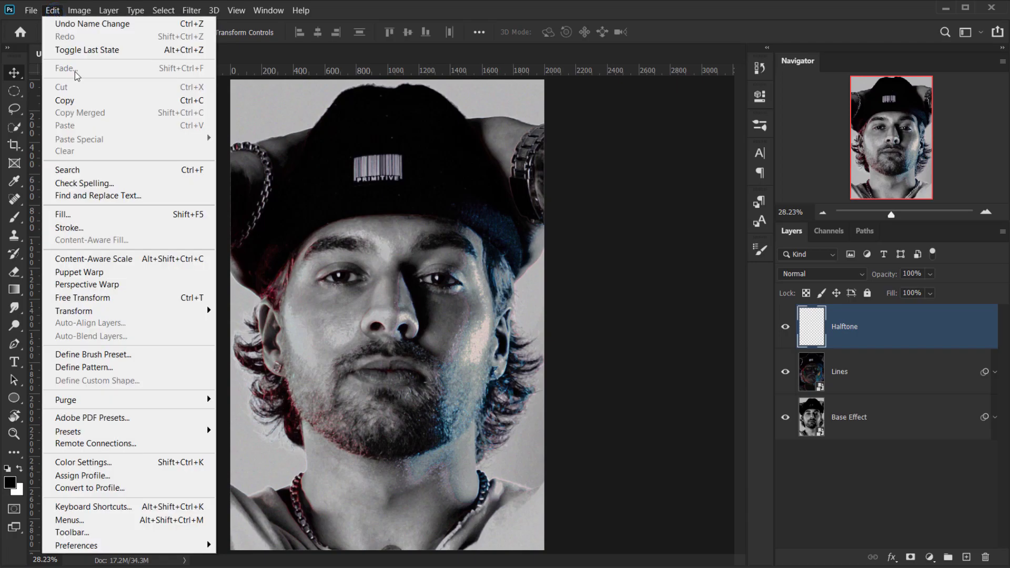
{"action": "left_click", "coordinate": [99, 220]}
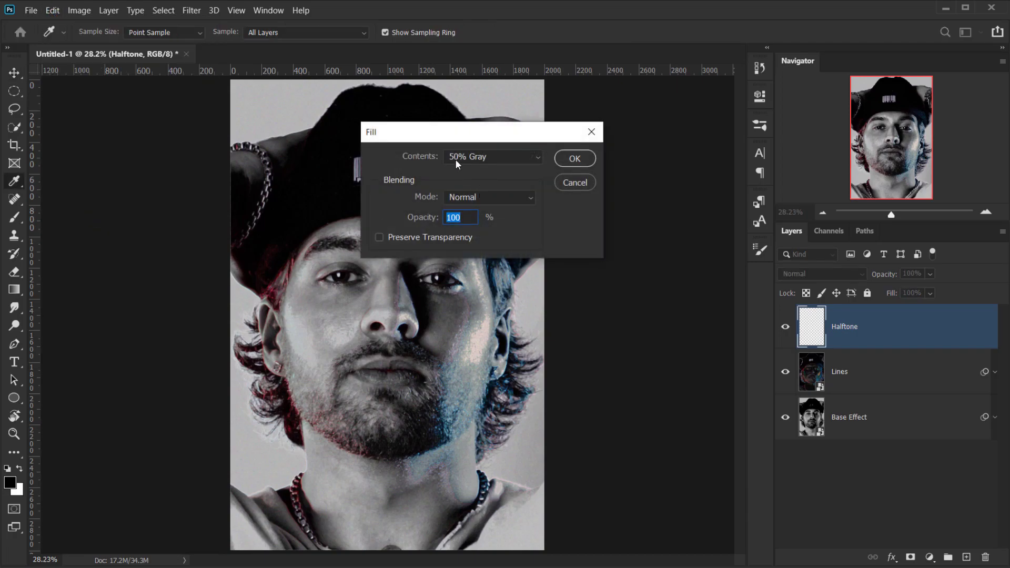
{"action": "left_click", "coordinate": [481, 165]}
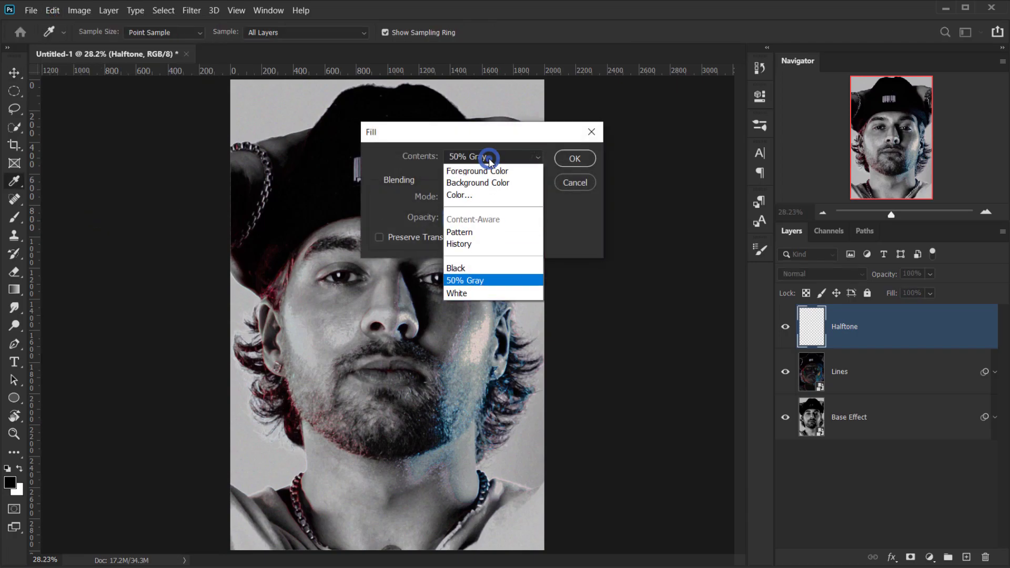
{"action": "left_click", "coordinate": [476, 279]}
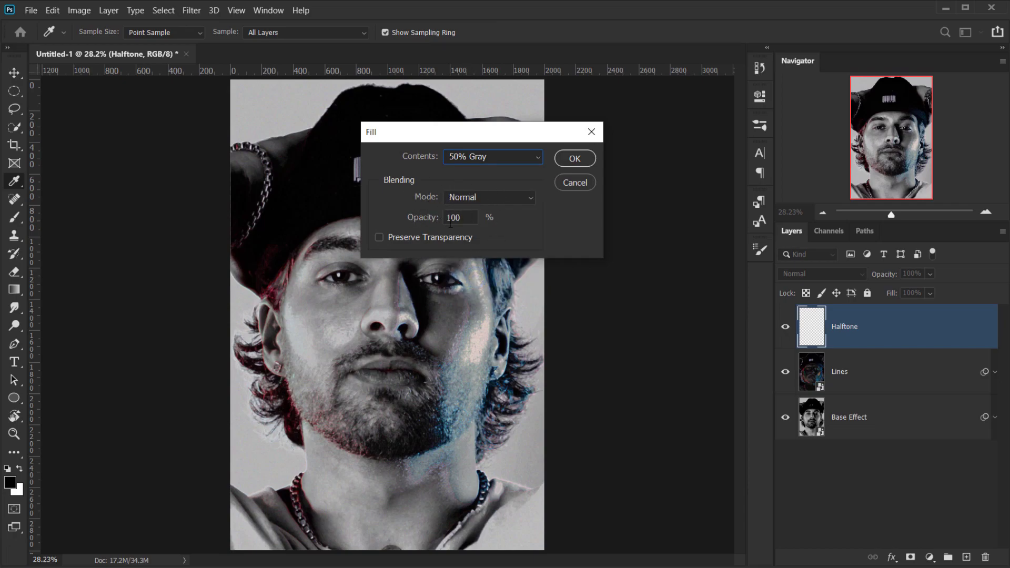
{"action": "left_click", "coordinate": [575, 158]}
{"action": "key", "text": "v"}
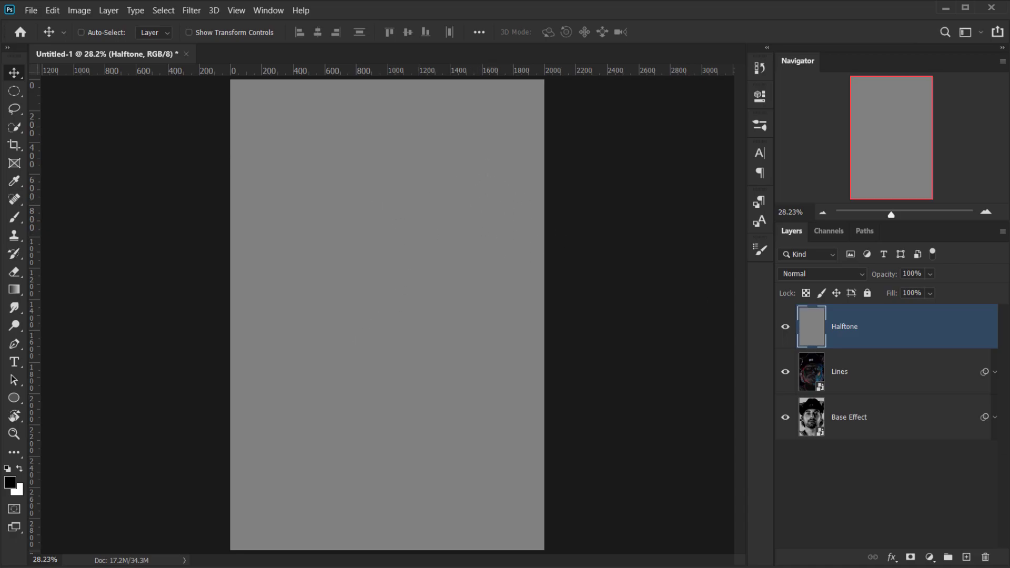
Convert the Halftone layer to a smart object and open the Filter Gallery.
{"action": "right_click", "coordinate": [920, 331]}
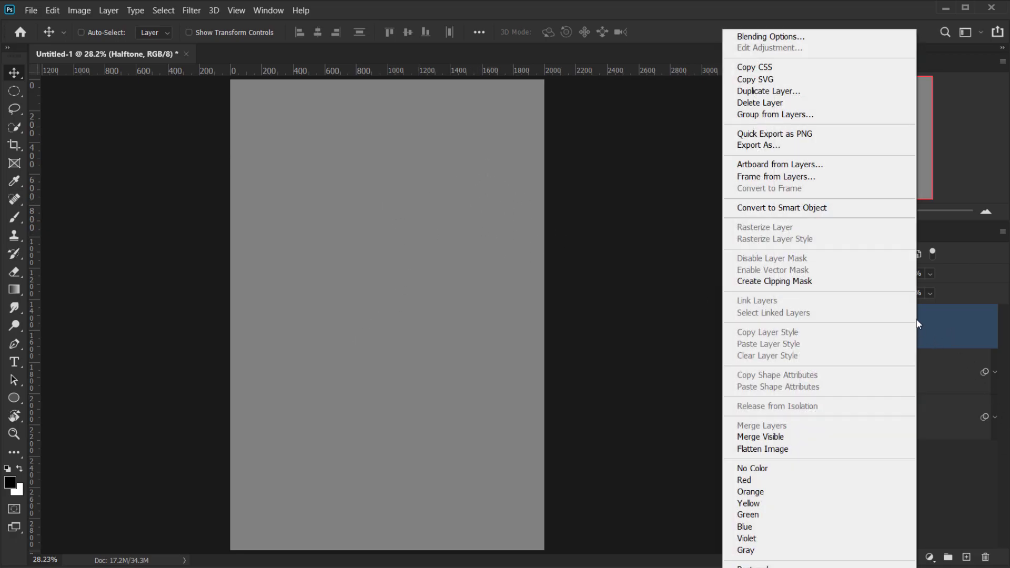
{"action": "left_click", "coordinate": [768, 208]}
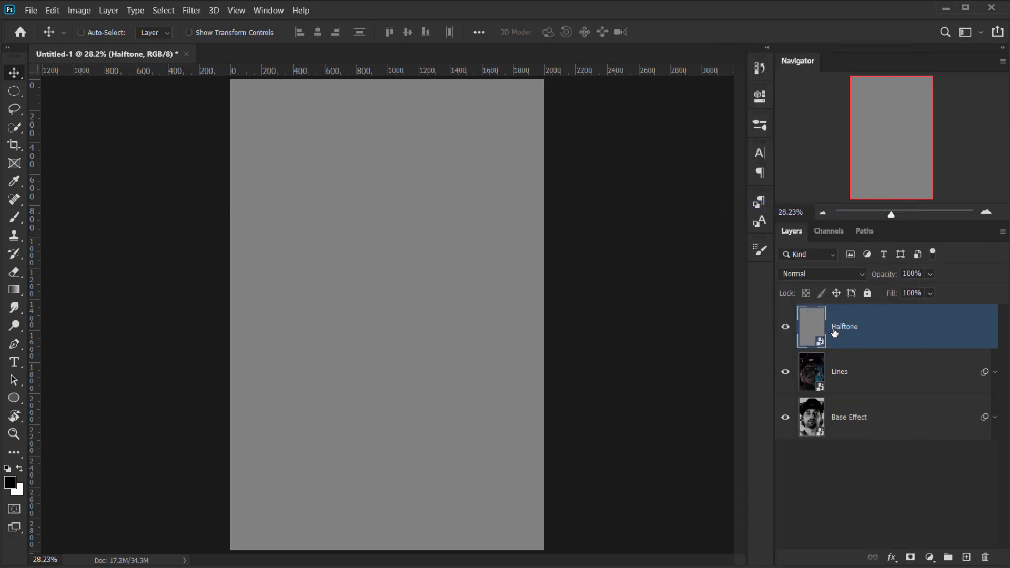
{"action": "left_click", "coordinate": [192, 11]}
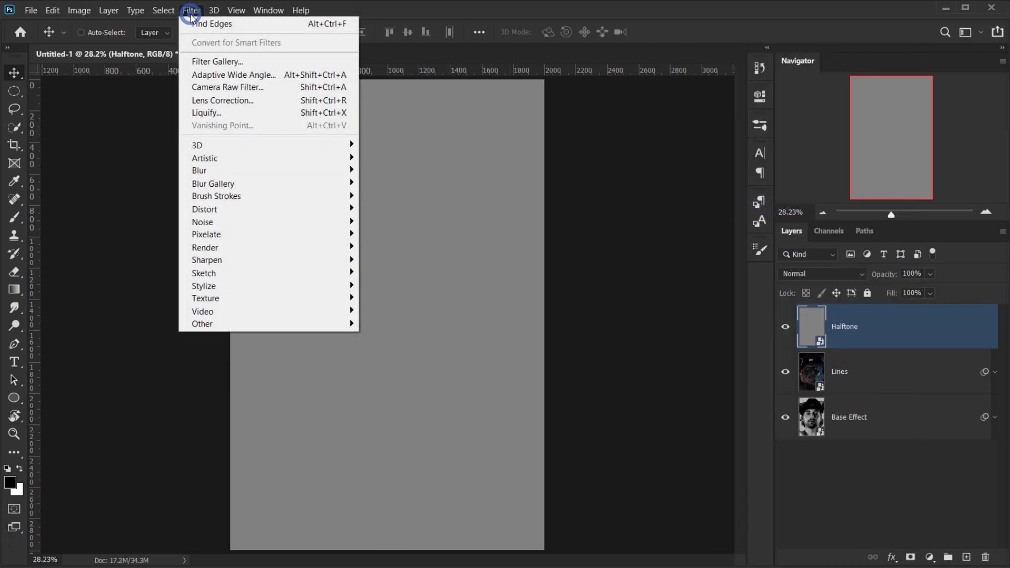
{"action": "left_click", "coordinate": [222, 63]}
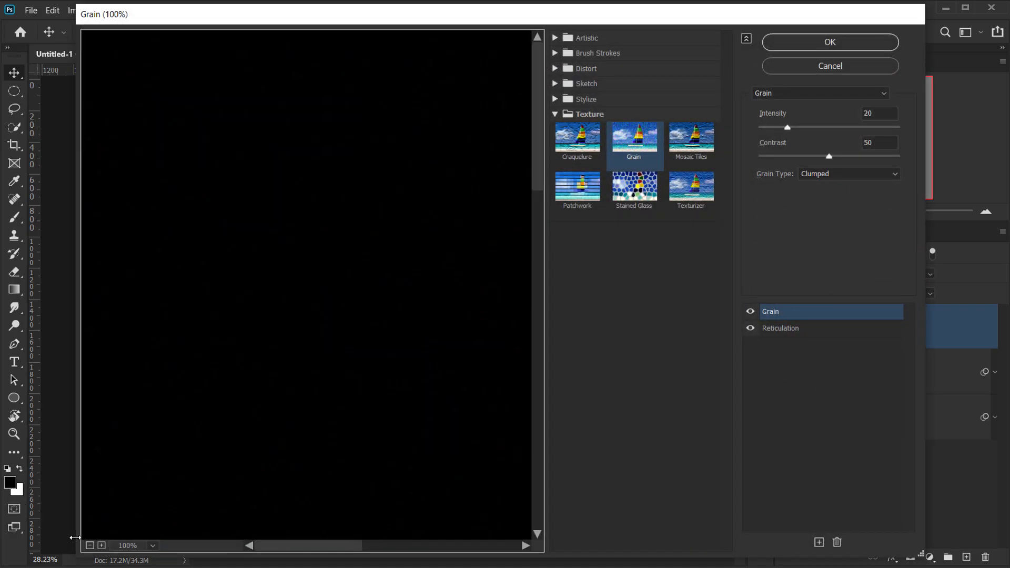
Delete the Grain effect and replace Reticulation with Halftone Pattern.
{"action": "left_click", "coordinate": [90, 546]}
{"action": "left_click", "coordinate": [90, 546]}
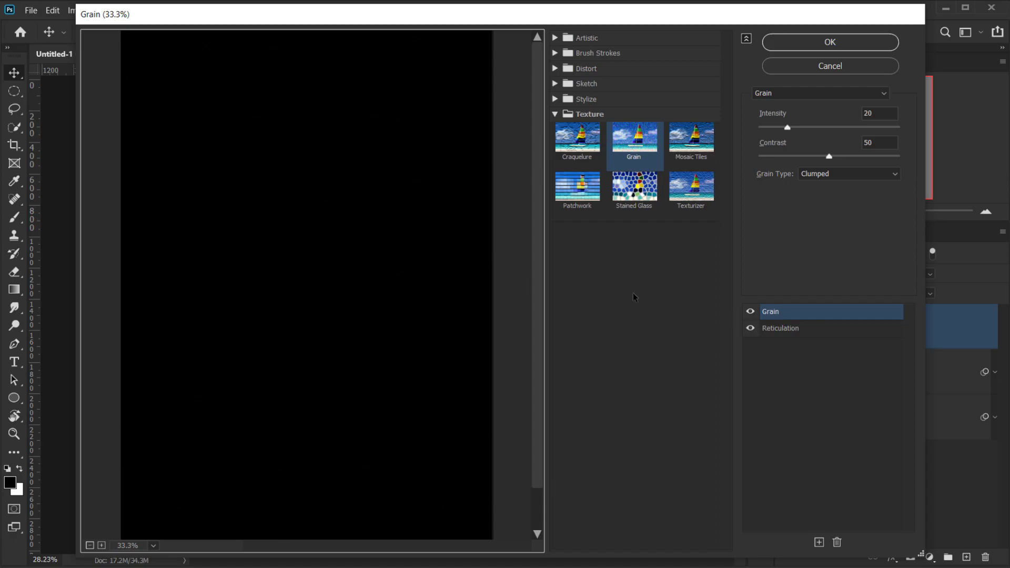
{"action": "left_click", "coordinate": [838, 543]}
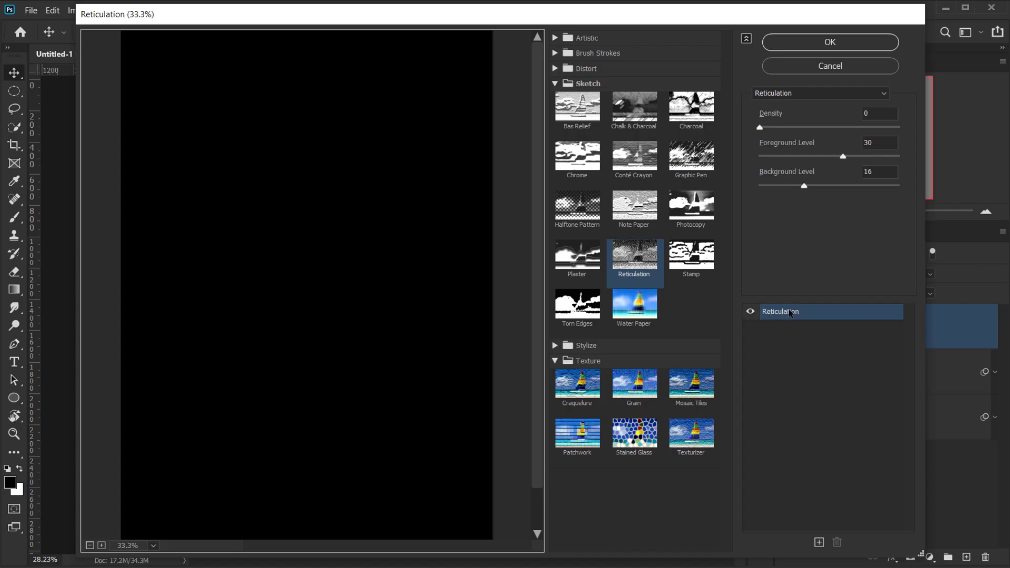
{"action": "left_click", "coordinate": [577, 206]}
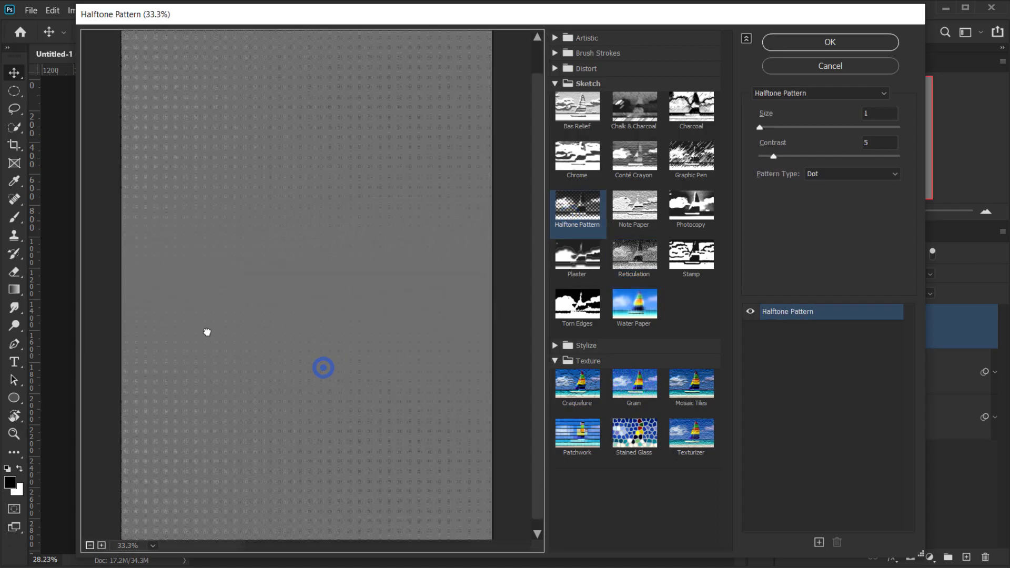
With the preview at 50%, set Halftone Pattern Size to 4 and Contrast to 0.
{"action": "left_click", "coordinate": [89, 546]}
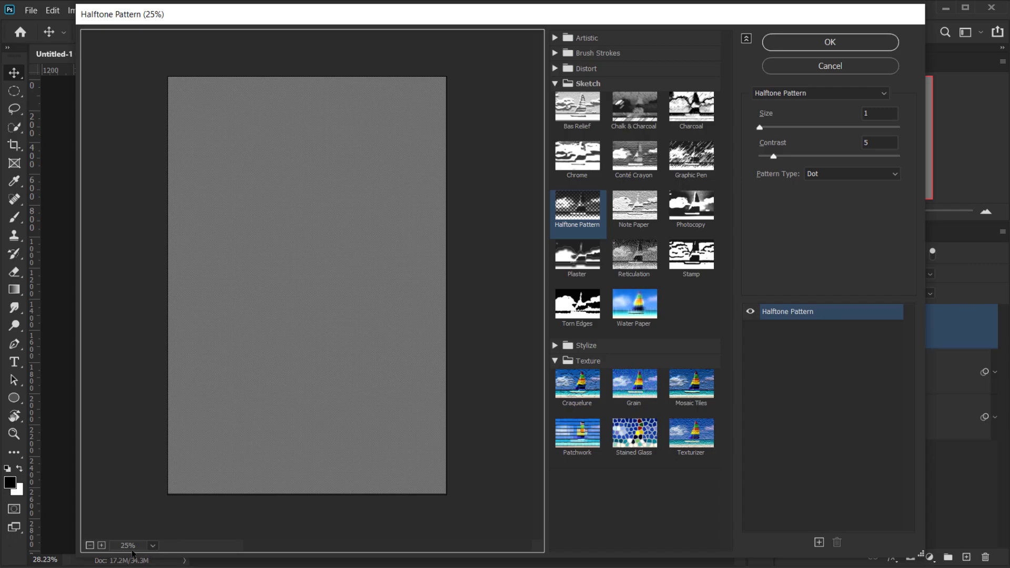
{"action": "left_click", "coordinate": [101, 546]}
{"action": "left_click", "coordinate": [102, 545]}
{"action": "left_click_drag", "start_coordinate": [322, 295], "coordinate": [312, 370]}
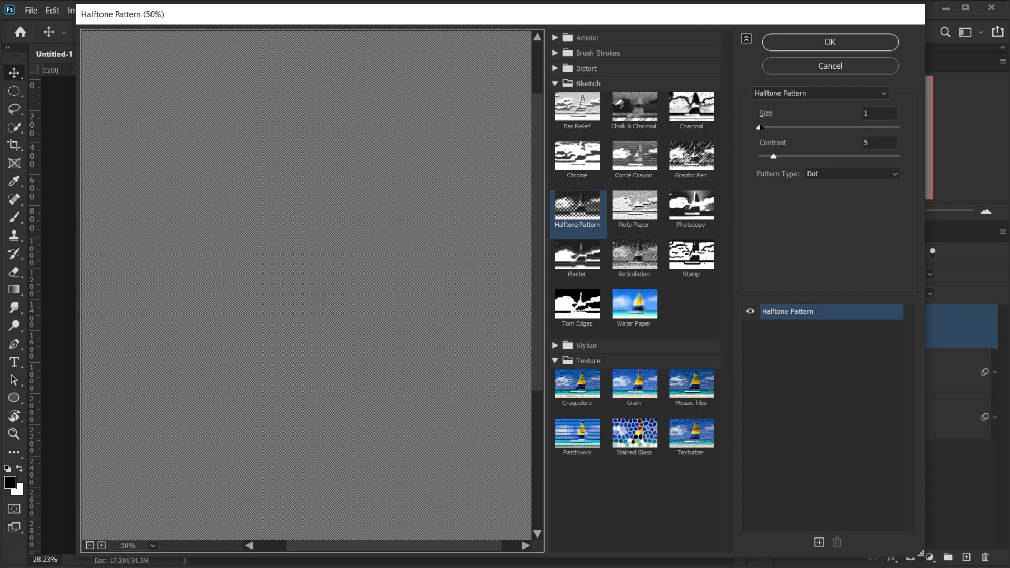
{"action": "left_click_drag", "start_coordinate": [762, 127], "coordinate": [744, 162]}
{"action": "left_click", "coordinate": [891, 143]}
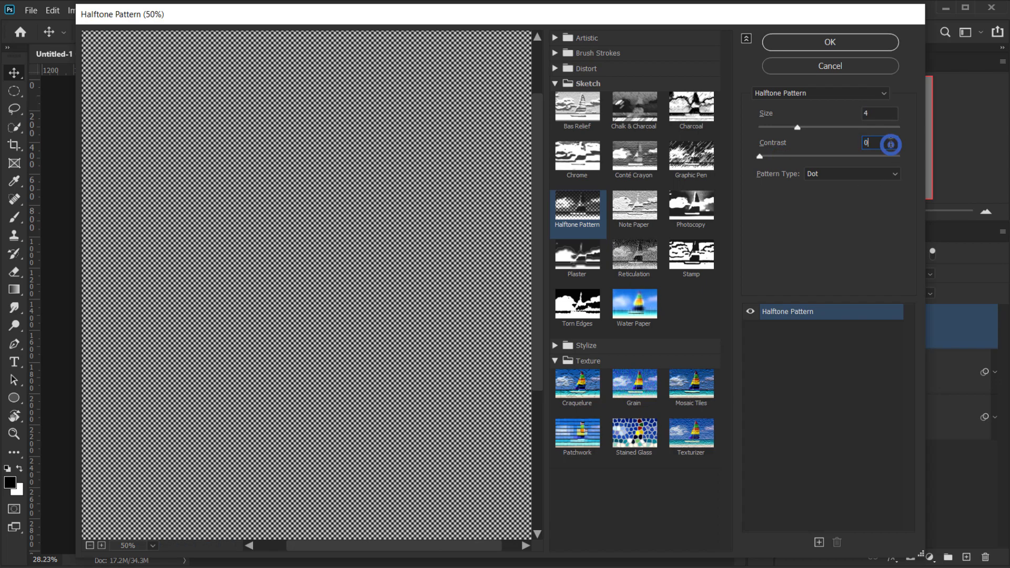
{"action": "left_click", "coordinate": [761, 157]}
Add a Sketch > Torn Edges effect layer and inspect the preview at 200% and 66.7%.
{"action": "left_click", "coordinate": [819, 543]}
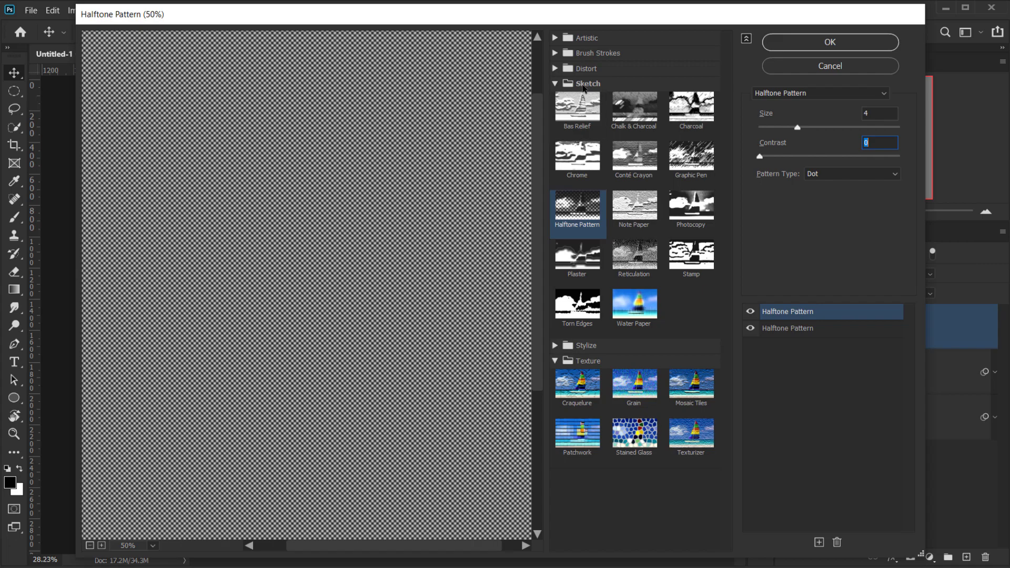
{"action": "left_click", "coordinate": [585, 315]}
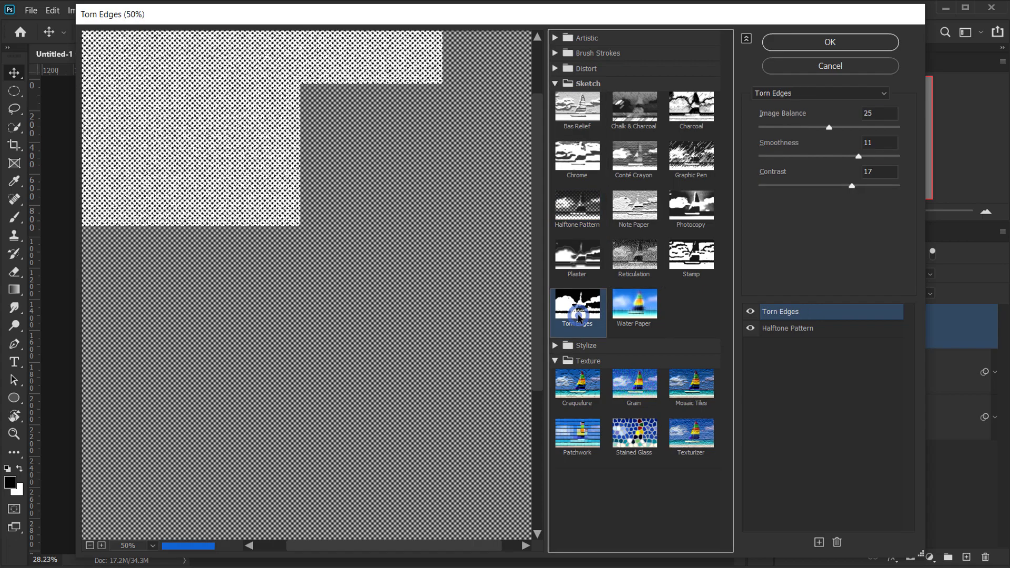
{"action": "left_click", "coordinate": [101, 546]}
{"action": "left_click", "coordinate": [102, 546]}
{"action": "left_click", "coordinate": [102, 546]}
{"action": "left_click_drag", "start_coordinate": [286, 315], "coordinate": [320, 358]}
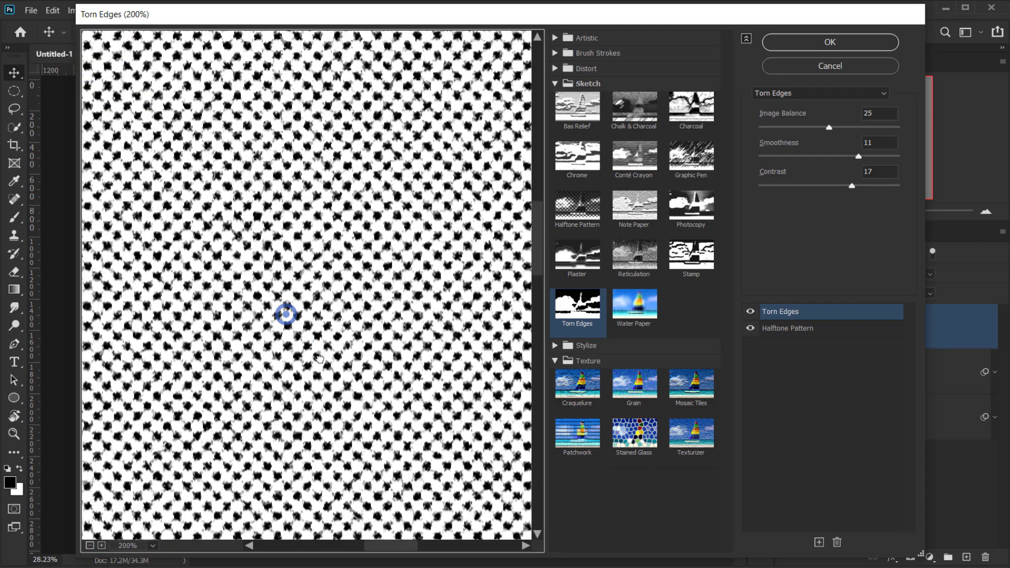
{"action": "left_click", "coordinate": [90, 545]}
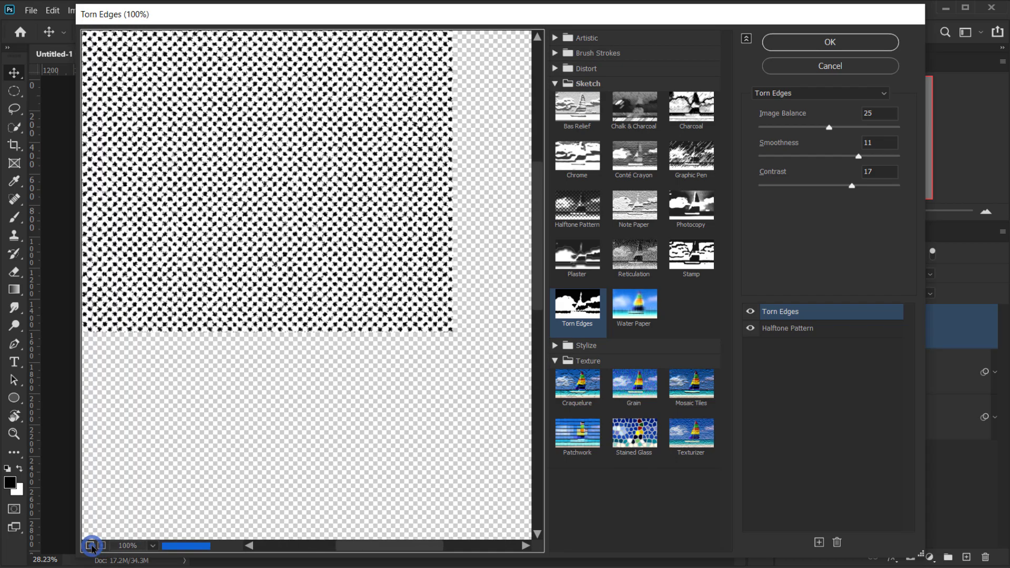
{"action": "left_click", "coordinate": [90, 546]}
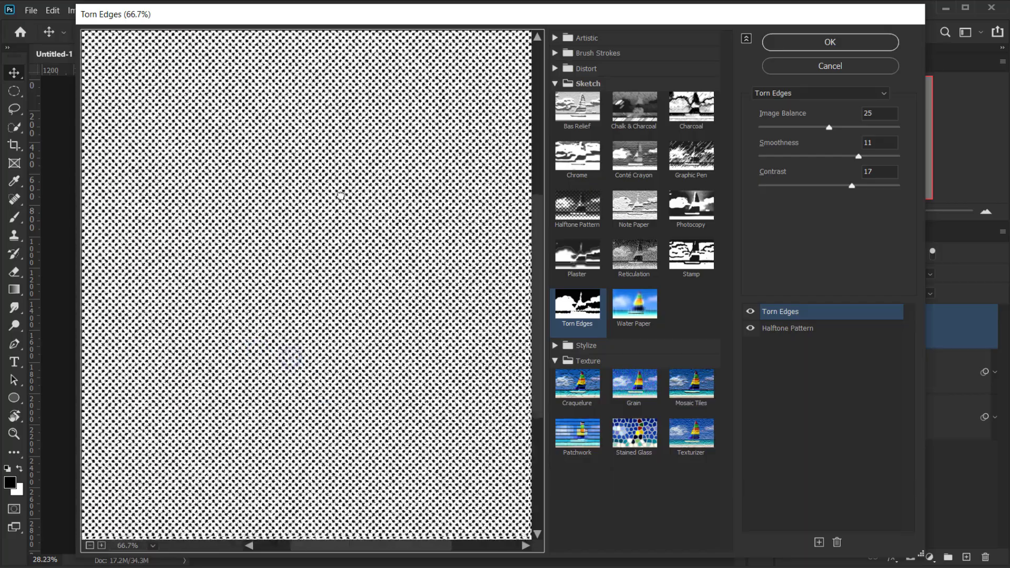
{"action": "left_click_drag", "start_coordinate": [341, 196], "coordinate": [319, 328]}
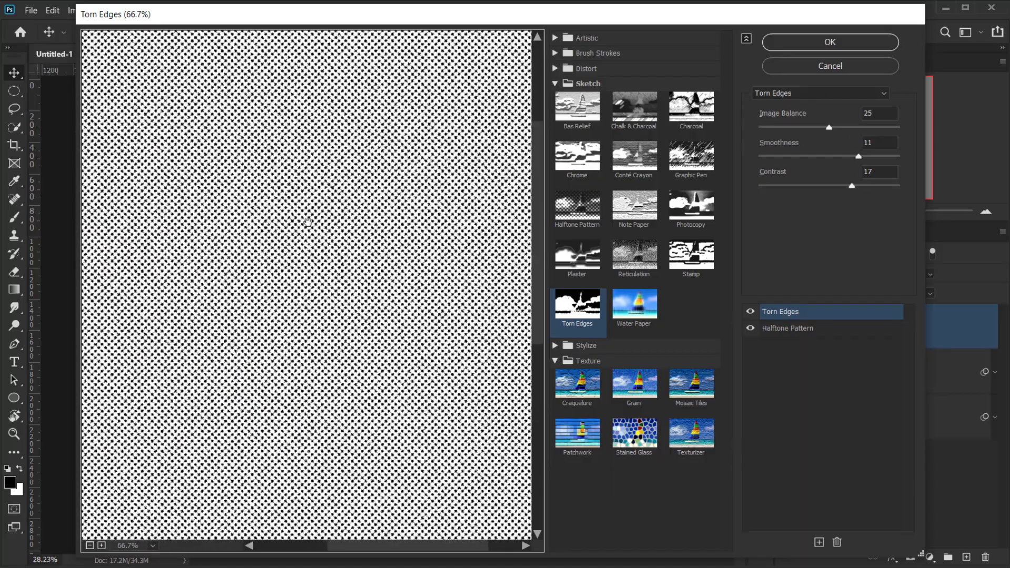
{"action": "left_click_drag", "start_coordinate": [308, 221], "coordinate": [302, 340]}
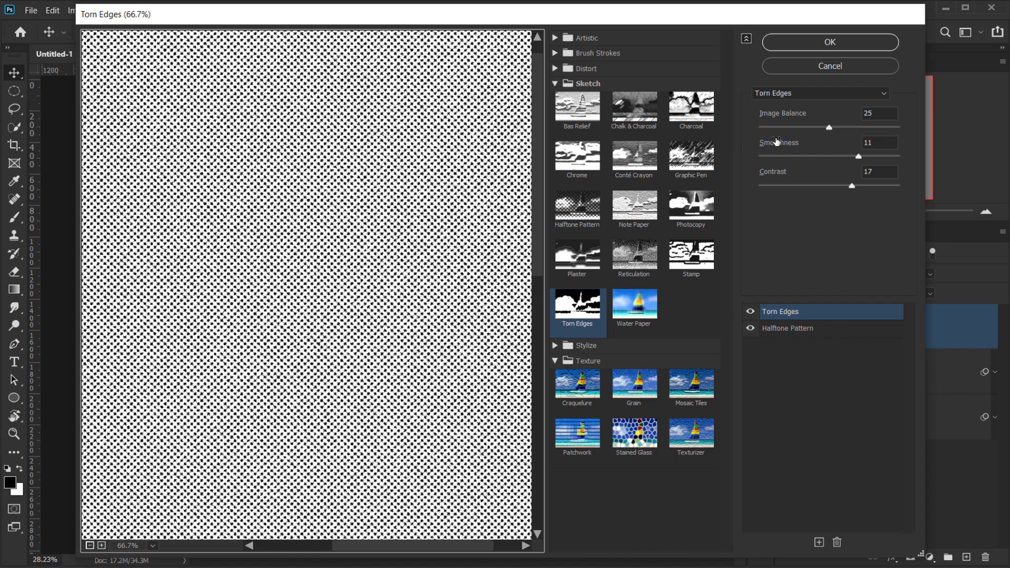
Set Torn Edges to Image Balance 25, Smoothness 10 and Contrast 8.
{"action": "double_click", "coordinate": [878, 115]}
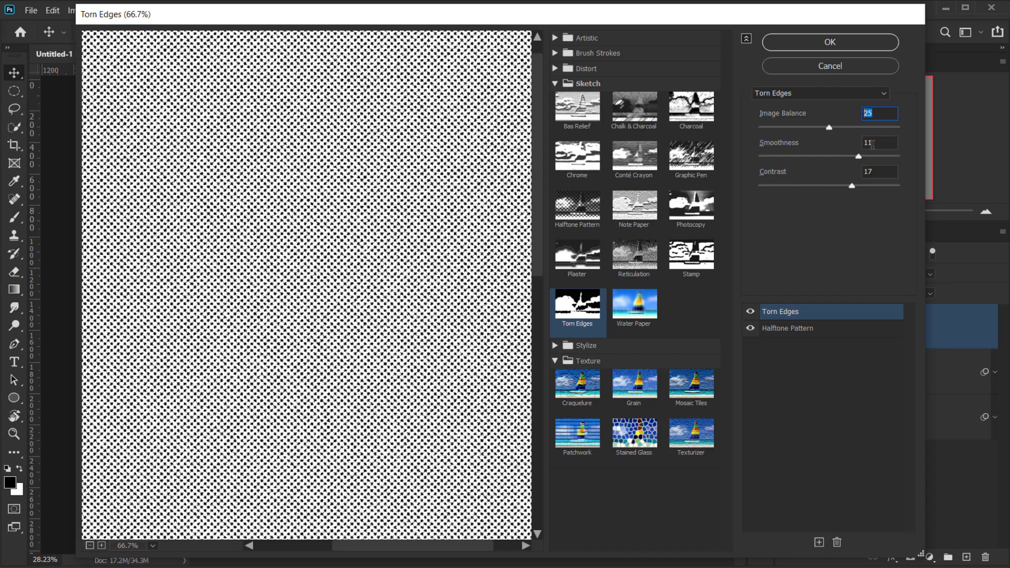
{"action": "left_click_drag", "start_coordinate": [859, 156], "coordinate": [805, 190]}
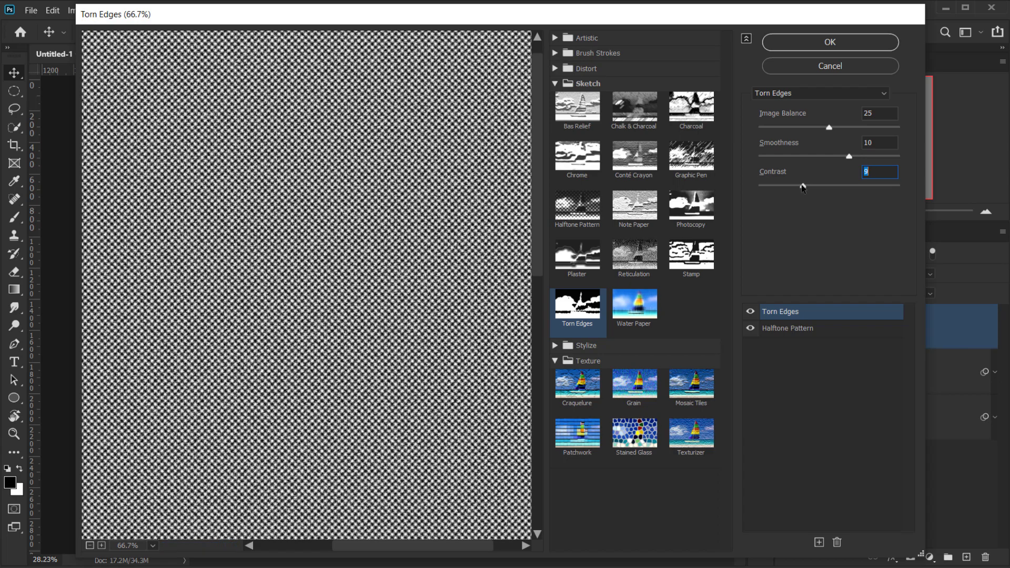
{"action": "left_click_drag", "start_coordinate": [804, 188], "coordinate": [801, 189]}
{"action": "left_click", "coordinate": [830, 42]}
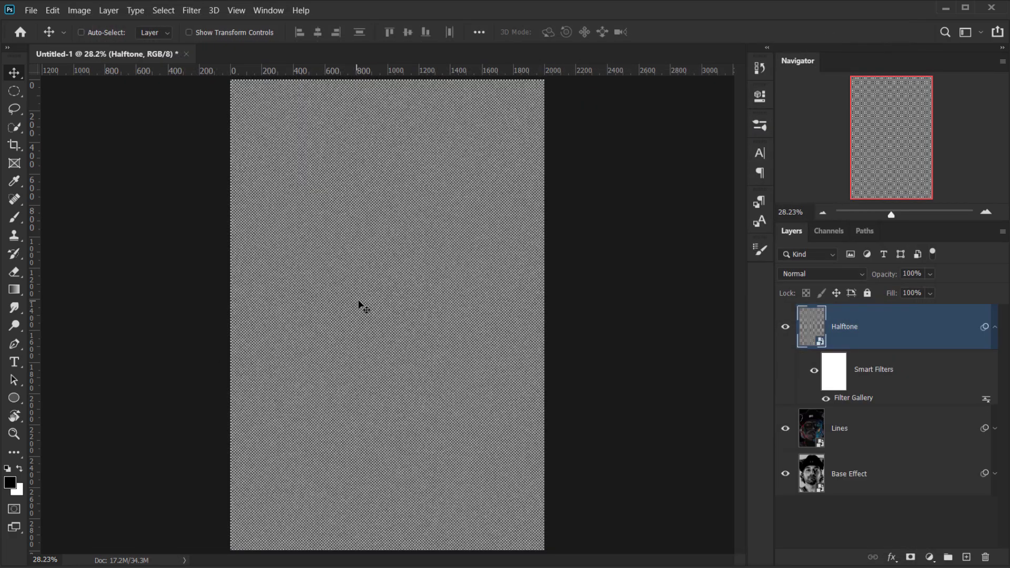
{"action": "scroll", "coordinate": [361, 297], "scroll_direction": "down", "scroll_amount": 5}
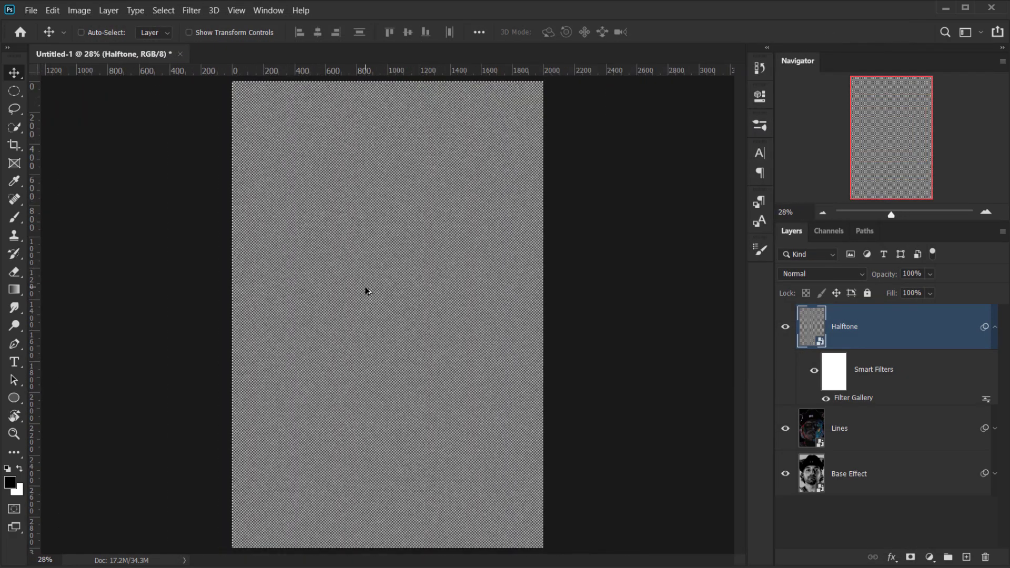
{"action": "scroll", "coordinate": [350, 305], "scroll_direction": "up", "scroll_amount": 3}
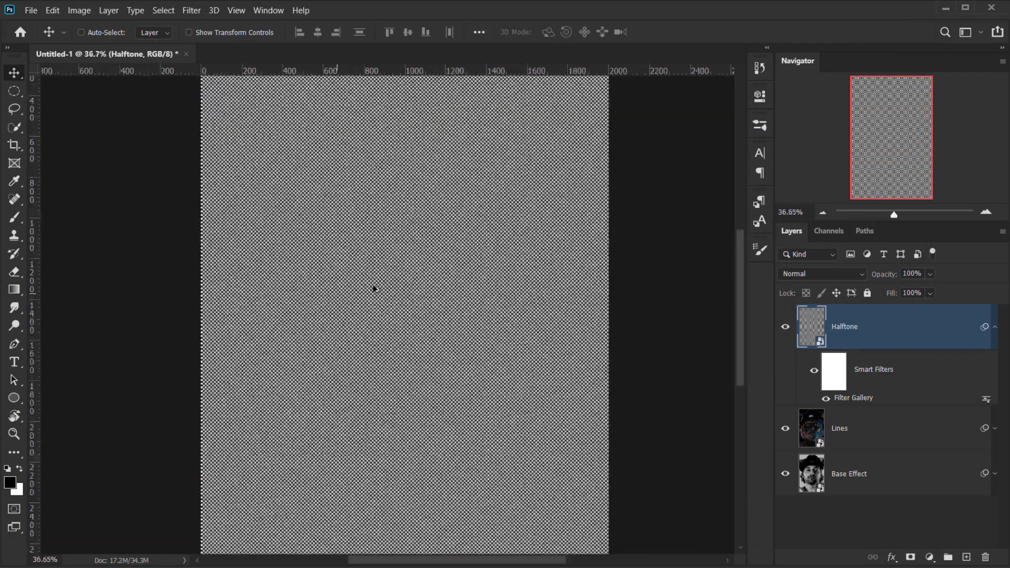
{"action": "left_click", "coordinate": [820, 275]}
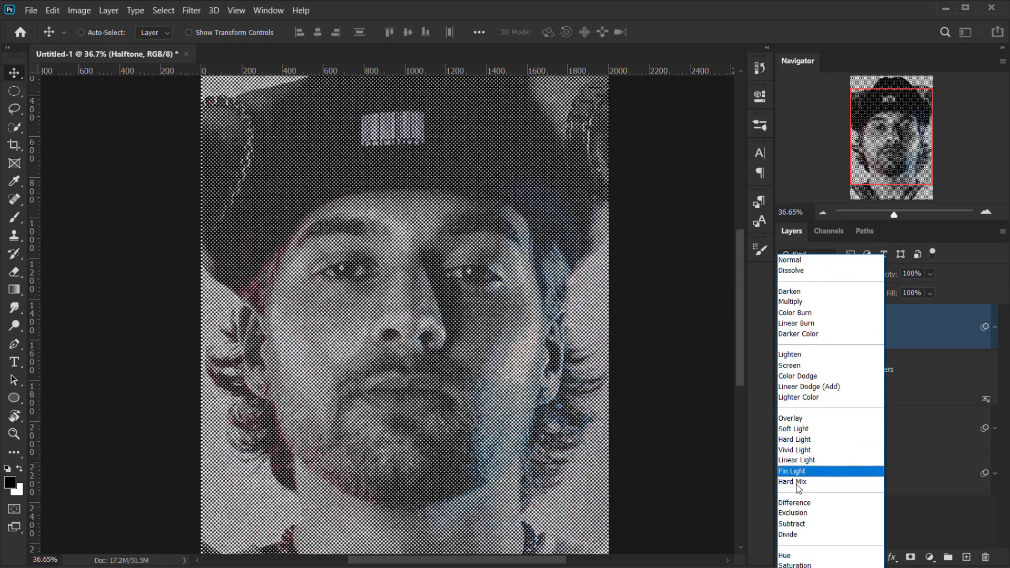
{"action": "left_click", "coordinate": [797, 485]}
{"action": "scroll", "coordinate": [416, 300], "scroll_direction": "up", "scroll_amount": 6}
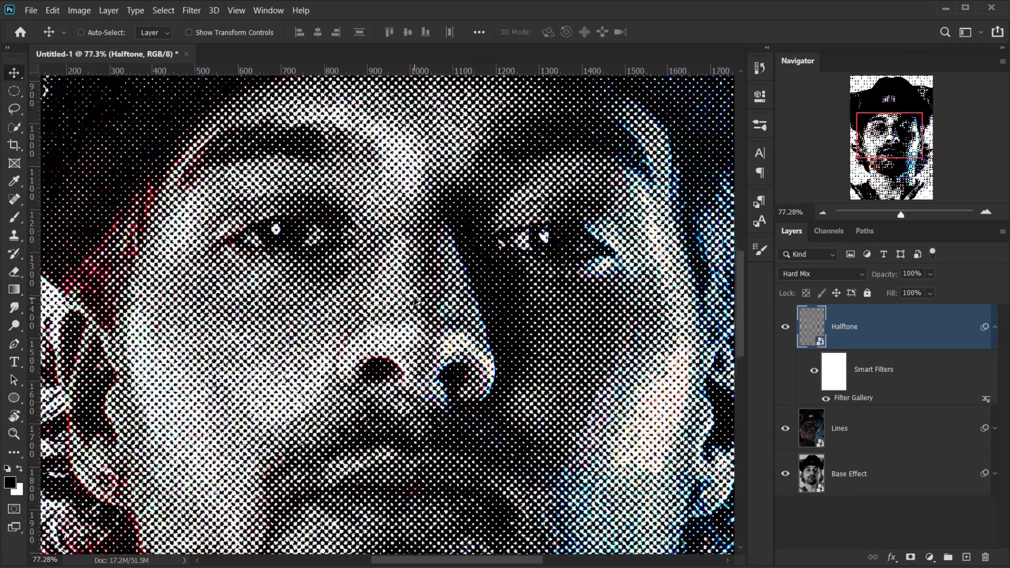
{"action": "scroll", "coordinate": [416, 300], "scroll_direction": "down", "scroll_amount": 4}
{"action": "scroll", "coordinate": [363, 350], "scroll_direction": "up", "scroll_amount": 3}
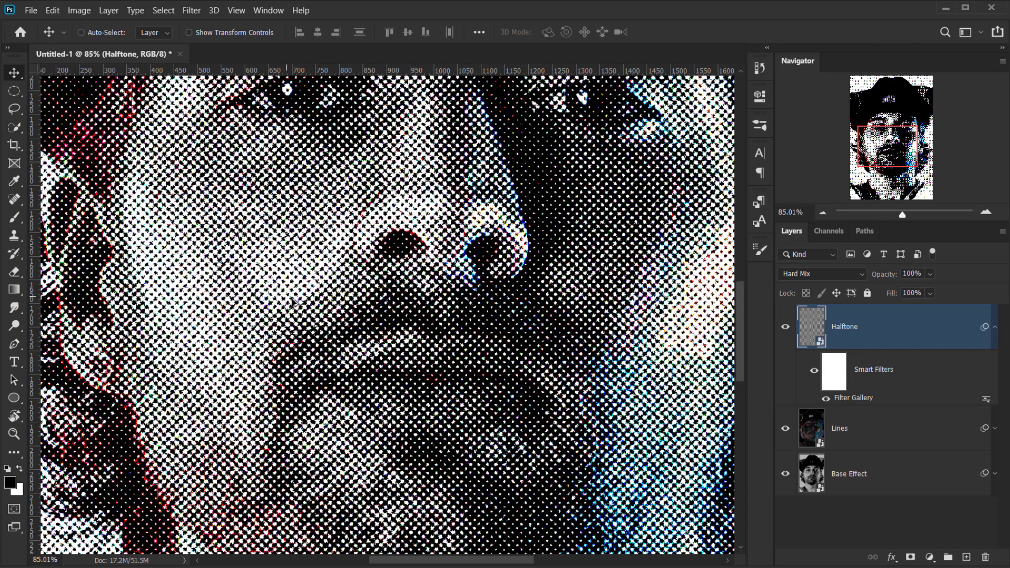
{"action": "scroll", "coordinate": [294, 304], "scroll_direction": "down", "scroll_amount": 3}
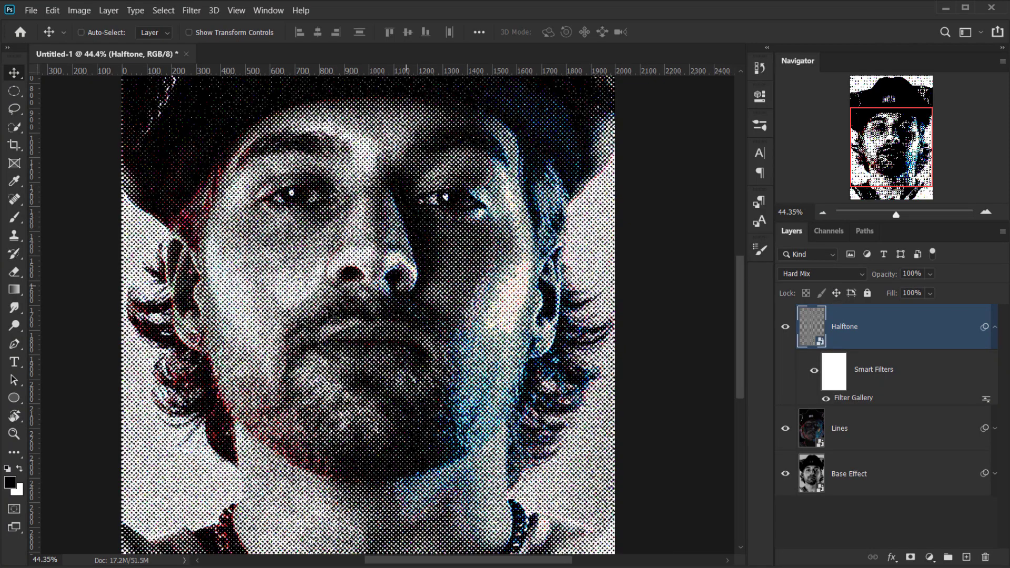
{"action": "scroll", "coordinate": [334, 317], "scroll_direction": "up", "scroll_amount": 2}
{"action": "scroll", "coordinate": [334, 317], "scroll_direction": "down", "scroll_amount": 4}
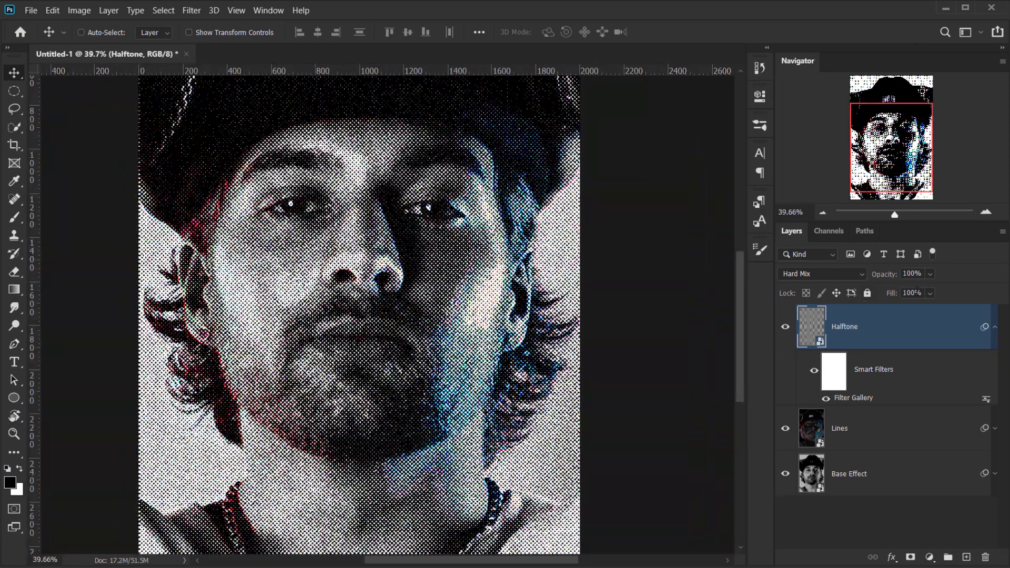
{"action": "left_click_drag", "start_coordinate": [892, 298], "coordinate": [887, 299]}
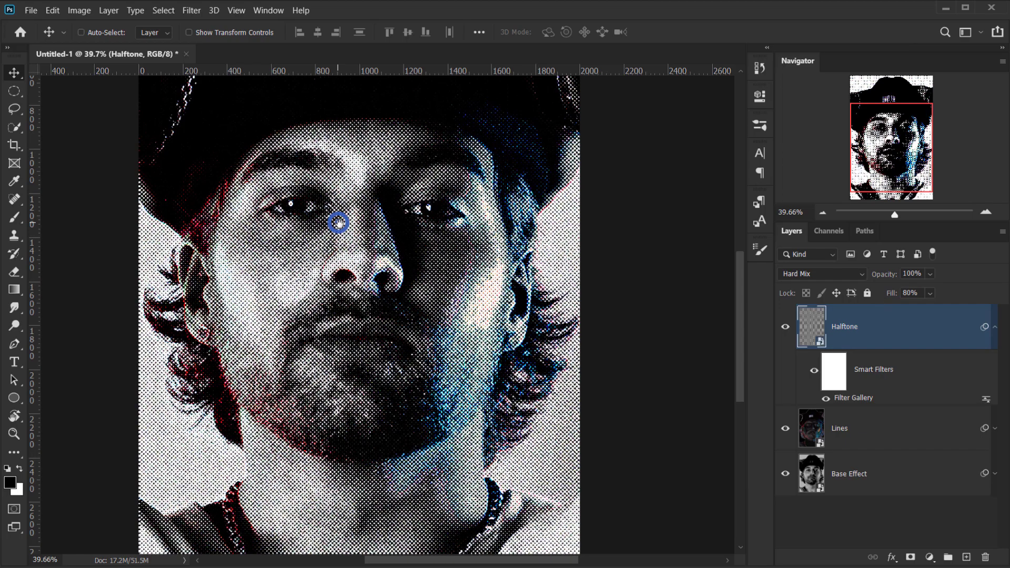
{"action": "scroll", "coordinate": [372, 373], "scroll_direction": "down", "scroll_amount": 5}
{"action": "scroll", "coordinate": [372, 374], "scroll_direction": "up", "scroll_amount": 10}
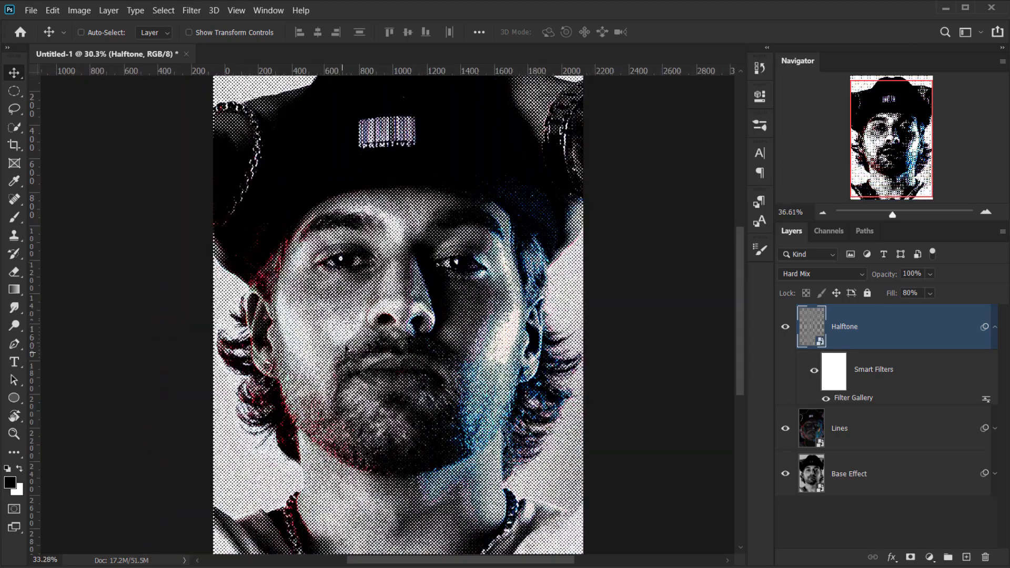
{"action": "scroll", "coordinate": [301, 349], "scroll_direction": "down", "scroll_amount": 3}
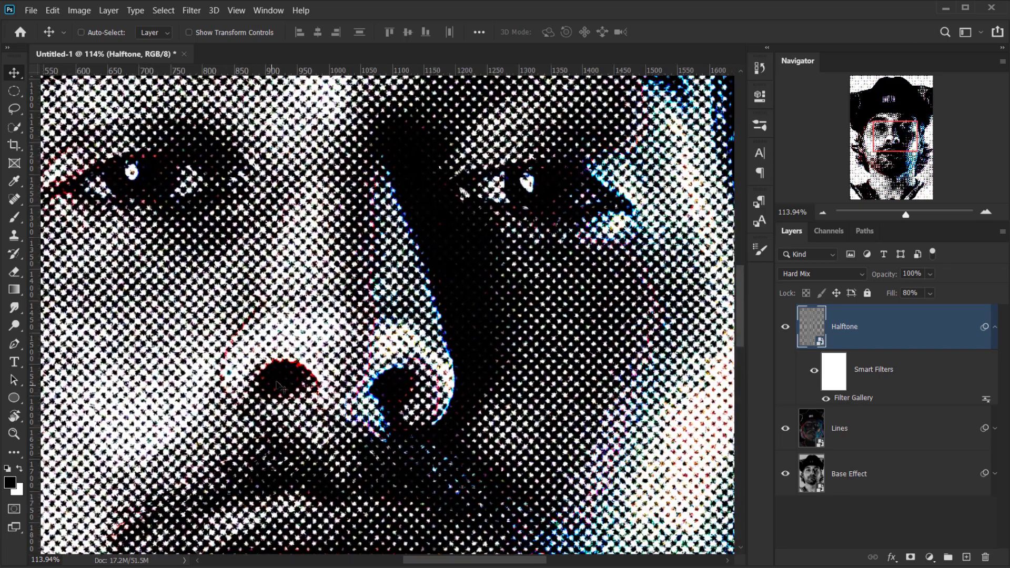
{"action": "scroll", "coordinate": [324, 335], "scroll_direction": "down", "scroll_amount": 4}
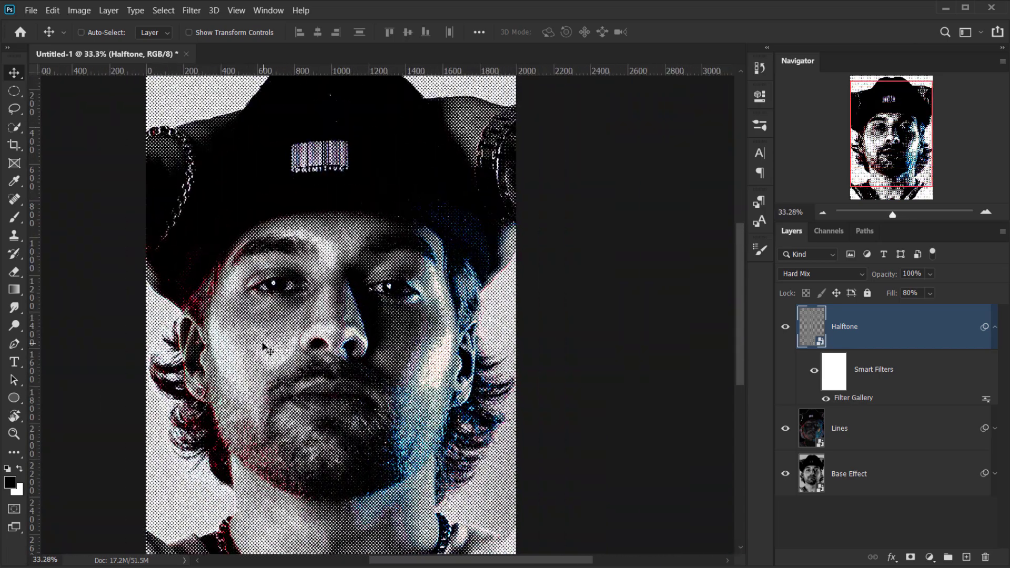
{"action": "scroll", "coordinate": [348, 332], "scroll_direction": "up", "scroll_amount": 4}
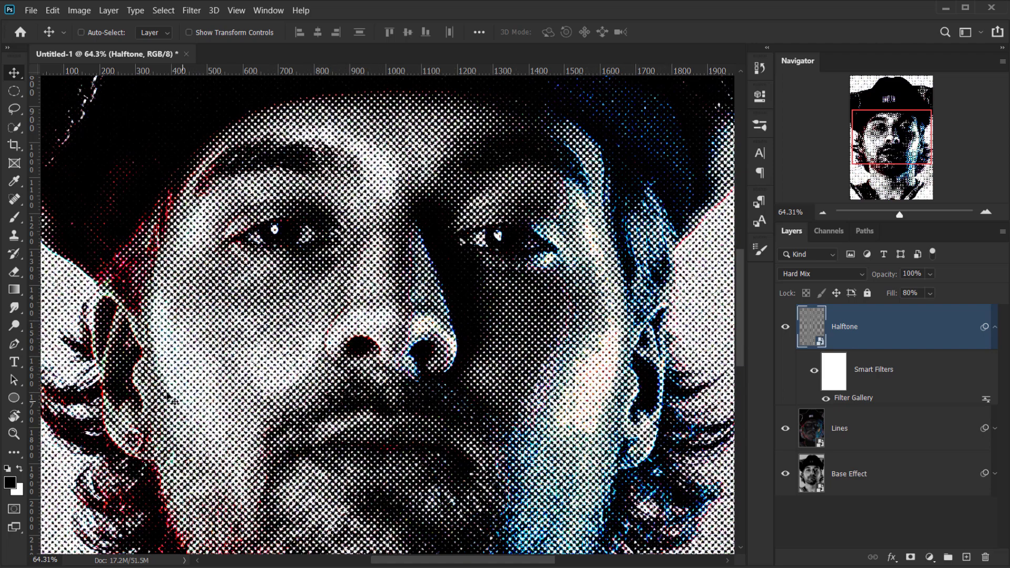
{"action": "scroll", "coordinate": [231, 337], "scroll_direction": "down", "scroll_amount": 1}
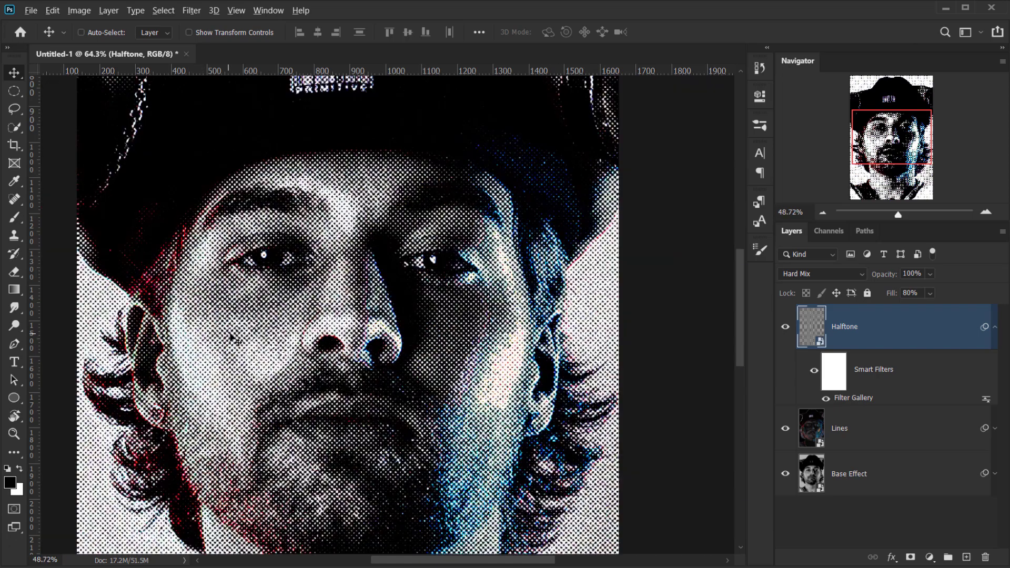
Apply Filter > Distort > Twirl at Angle 50 as a smart filter on Halftone.
{"action": "left_click", "coordinate": [192, 10]}
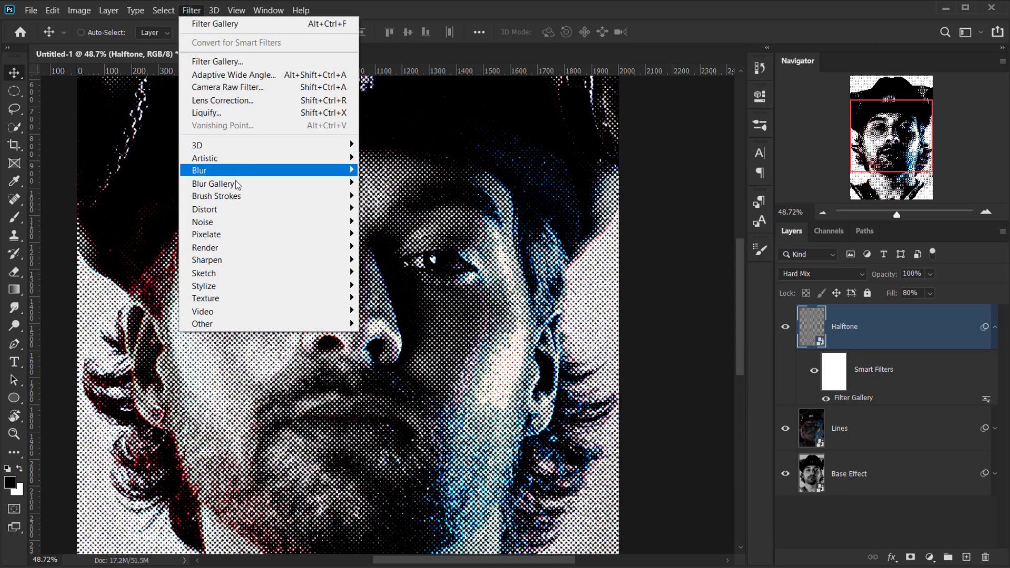
{"action": "mouse_move", "coordinate": [231, 214]}
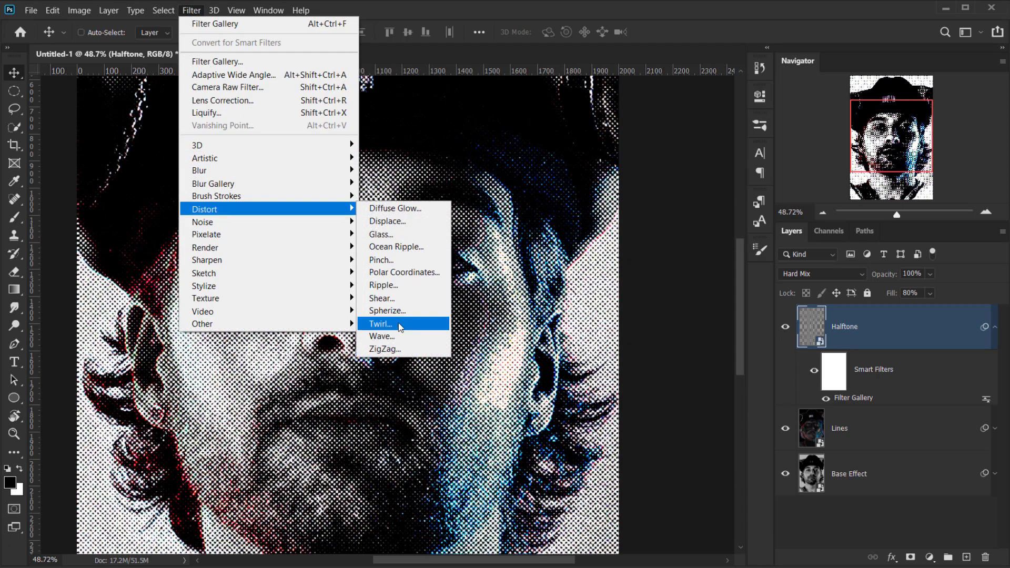
{"action": "left_click", "coordinate": [380, 324]}
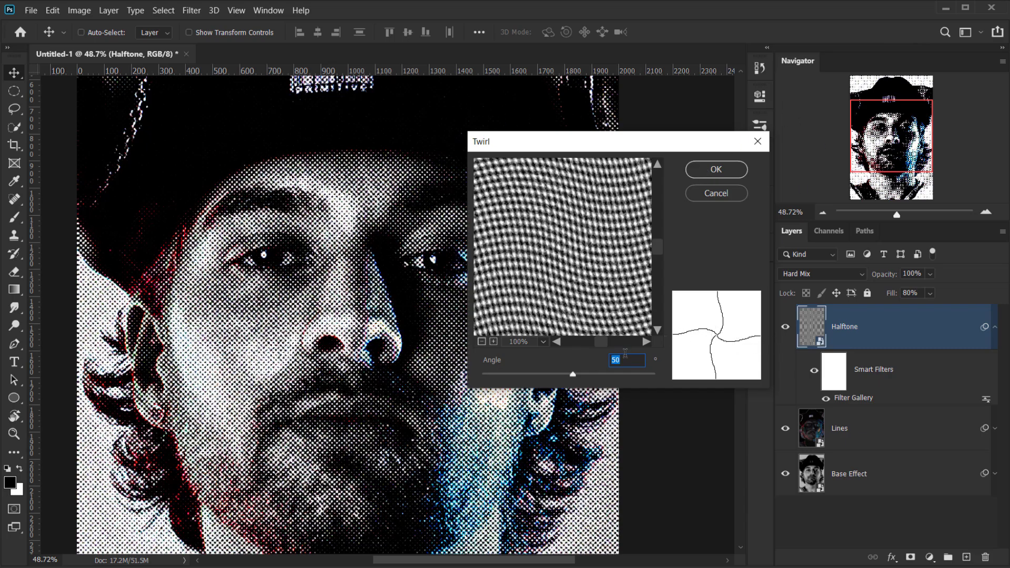
{"action": "left_click", "coordinate": [716, 169]}
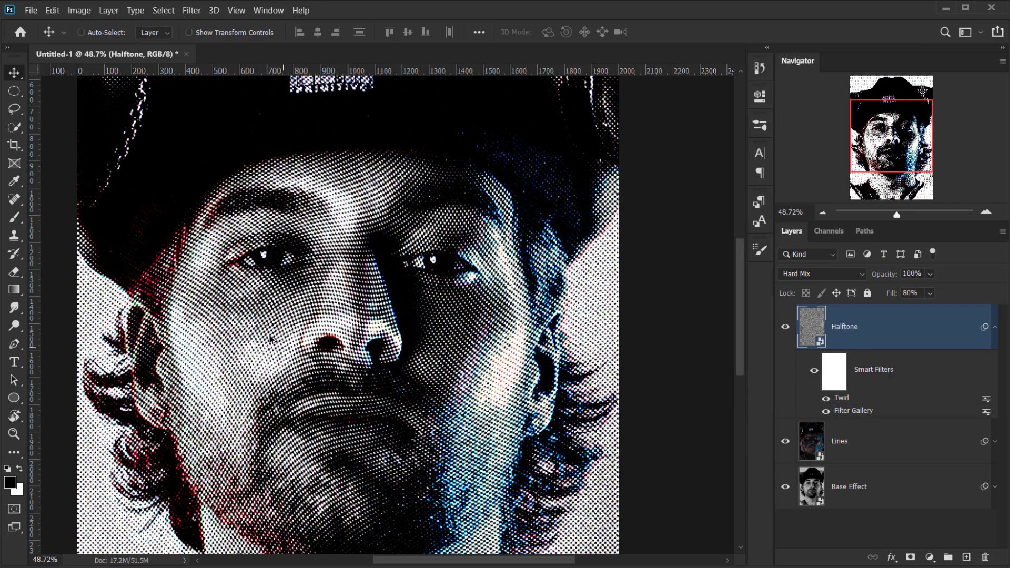
{"action": "scroll", "coordinate": [282, 329], "scroll_direction": "up", "scroll_amount": 3}
{"action": "scroll", "coordinate": [282, 329], "scroll_direction": "down", "scroll_amount": 4}
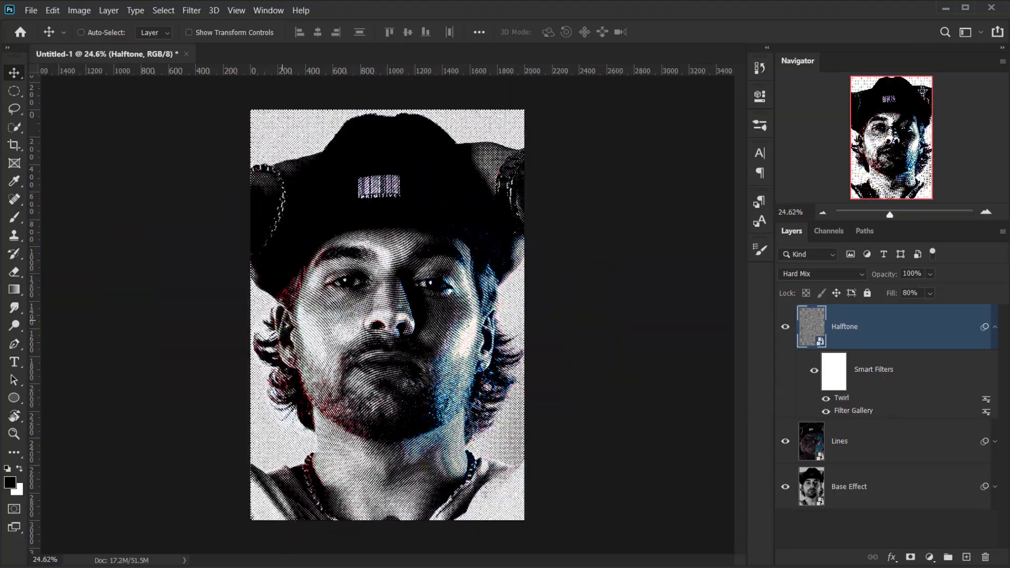
{"action": "scroll", "coordinate": [302, 335], "scroll_direction": "up", "scroll_amount": 4}
{"action": "scroll", "coordinate": [302, 335], "scroll_direction": "down", "scroll_amount": 3}
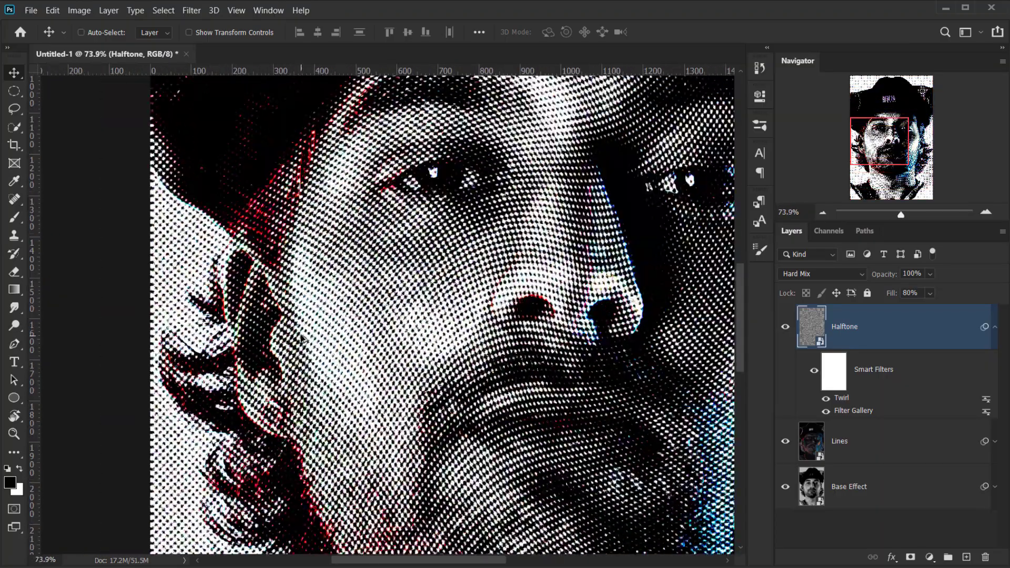
{"action": "scroll", "coordinate": [302, 335], "scroll_direction": "down", "scroll_amount": 1}
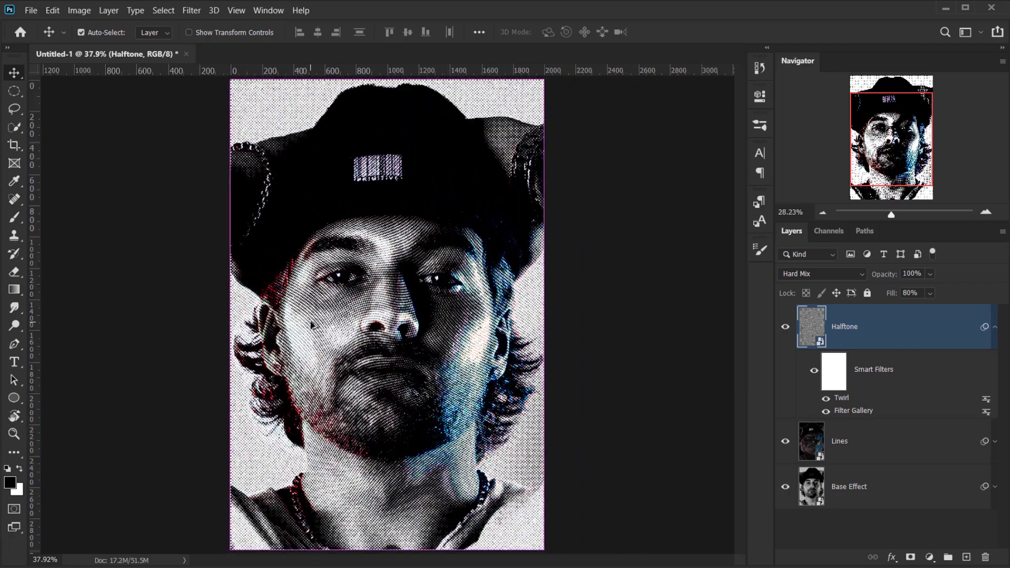
{"action": "left_click", "coordinate": [785, 441]}
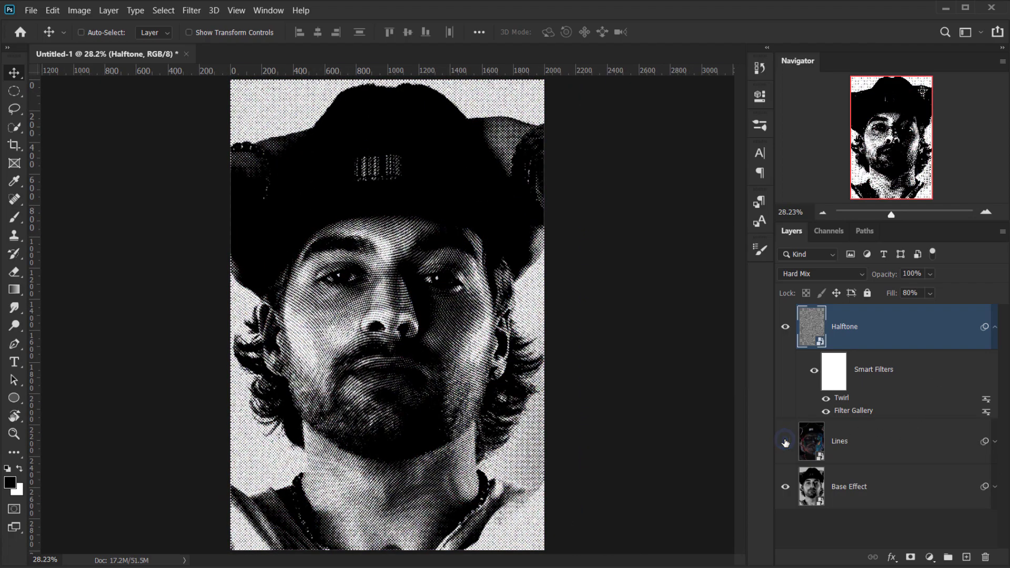
{"action": "left_click", "coordinate": [786, 441]}
{"action": "left_click", "coordinate": [785, 441]}
{"action": "left_click", "coordinate": [785, 441]}
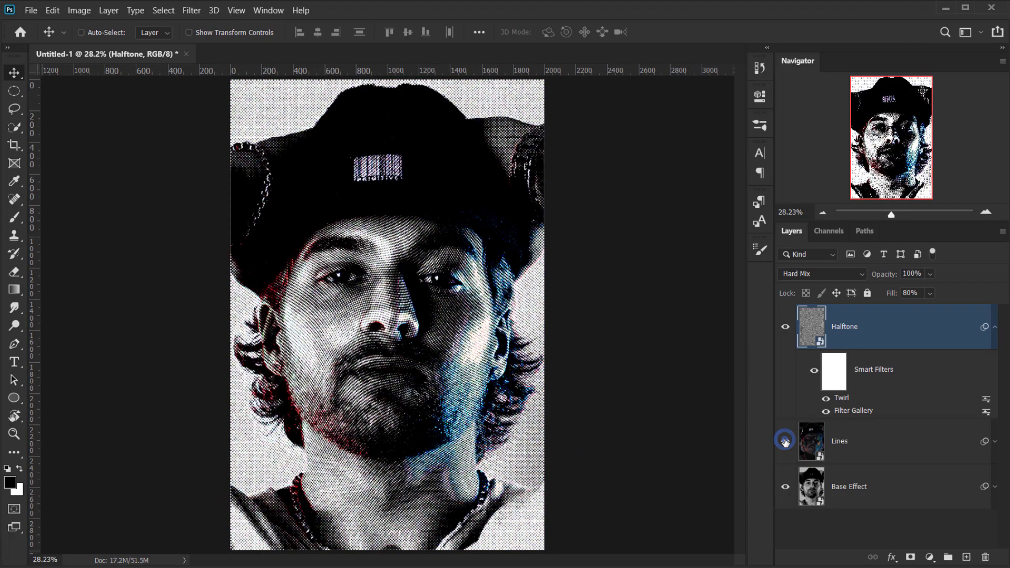
{"action": "scroll", "coordinate": [271, 392], "scroll_direction": "up", "scroll_amount": 3}
{"action": "scroll", "coordinate": [271, 392], "scroll_direction": "up", "scroll_amount": 1}
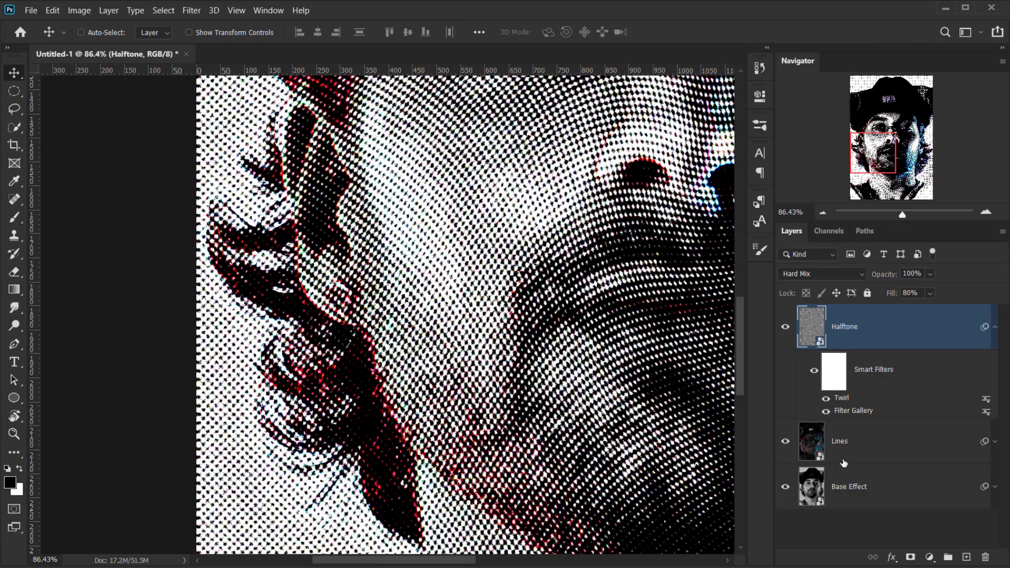
{"action": "left_click", "coordinate": [786, 441]}
{"action": "left_click", "coordinate": [785, 441]}
{"action": "left_click", "coordinate": [791, 445]}
{"action": "left_click", "coordinate": [791, 445]}
{"action": "scroll", "coordinate": [404, 376], "scroll_direction": "down", "scroll_amount": 4}
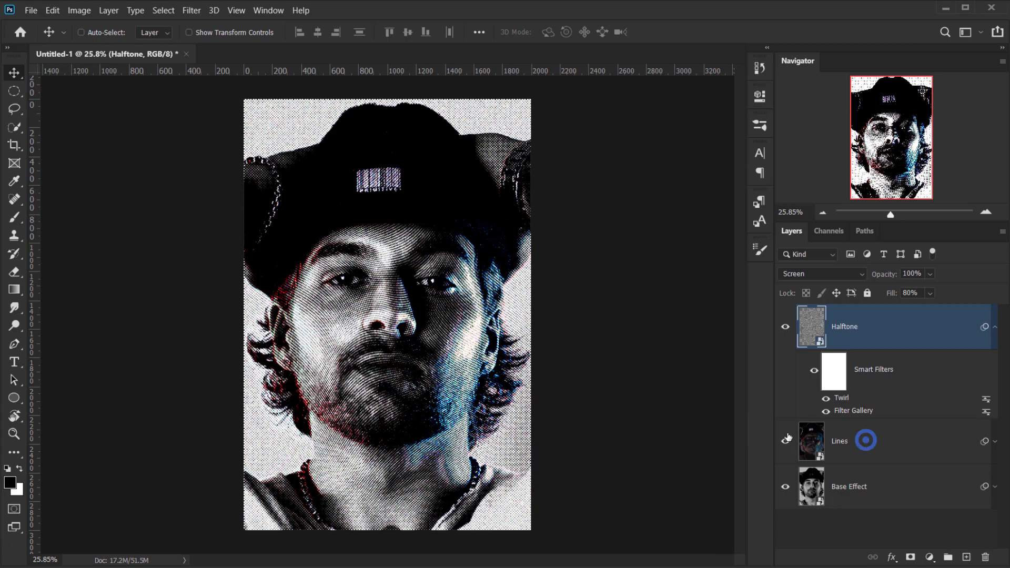
{"action": "left_click", "coordinate": [868, 442]}
{"action": "scroll", "coordinate": [886, 456], "scroll_direction": "up", "scroll_amount": 1}
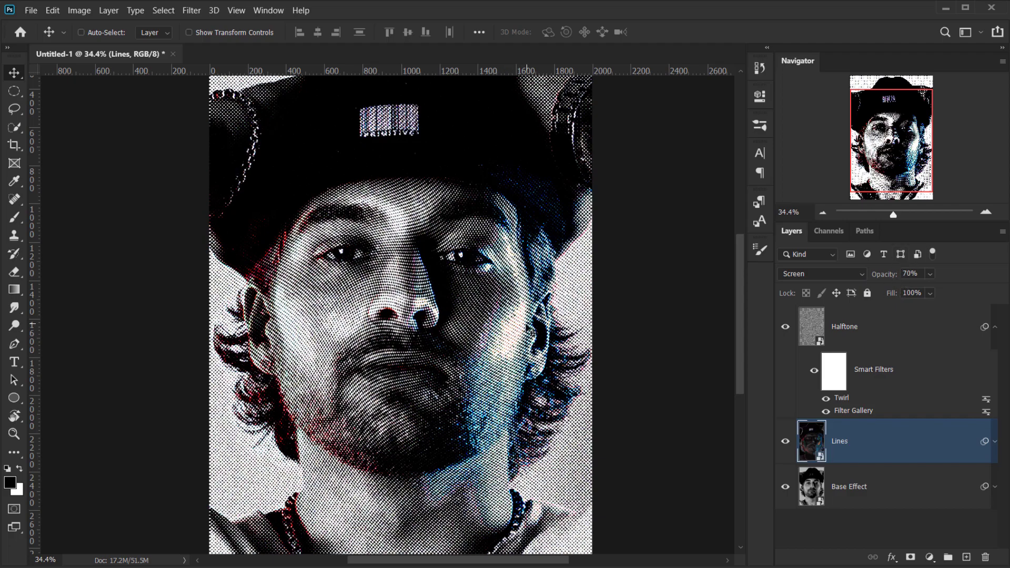
{"action": "key", "text": "Tab"}
{"action": "scroll", "coordinate": [797, 295], "scroll_direction": "down", "scroll_amount": 2}
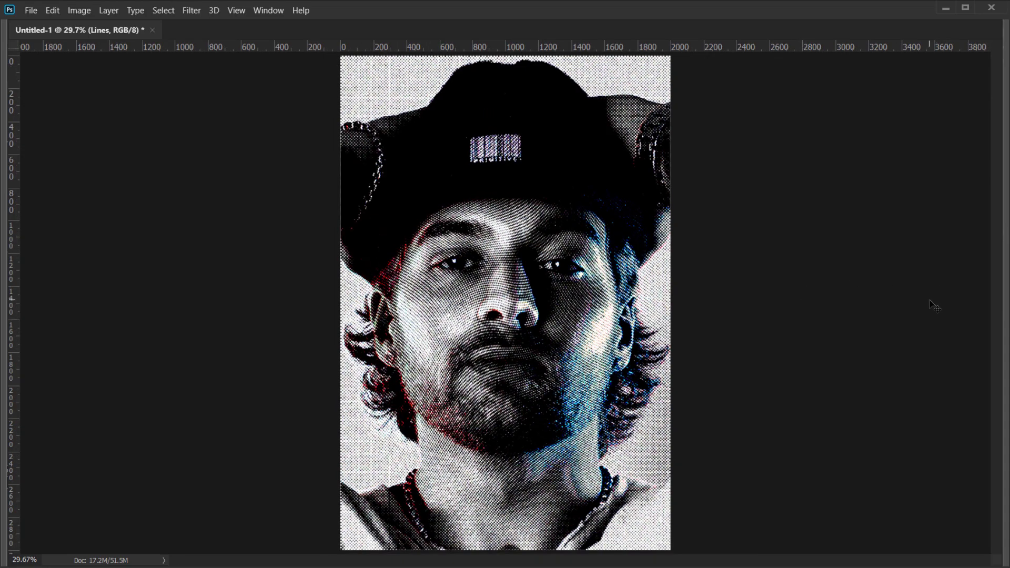
{"action": "key", "text": "Tab"}
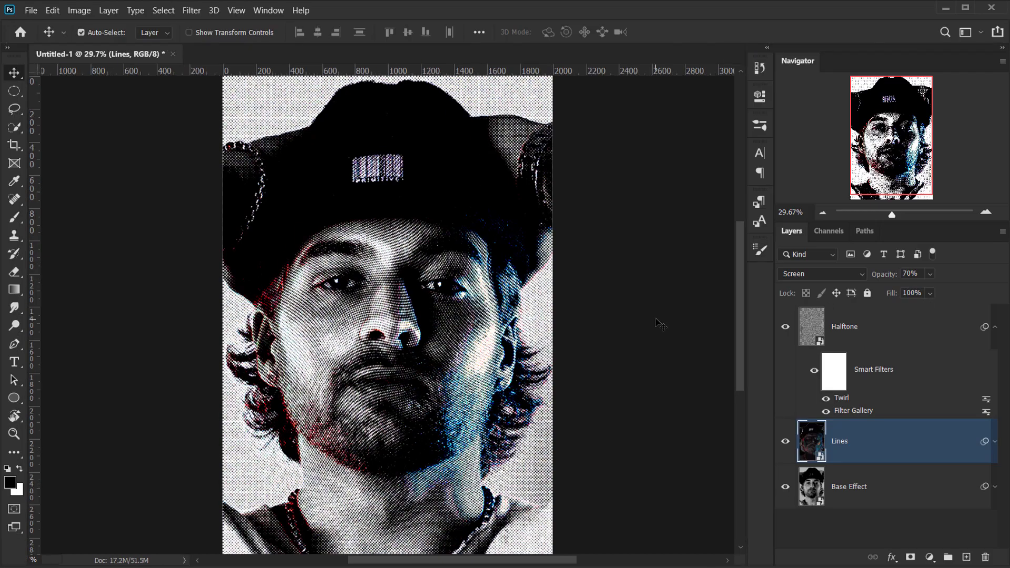
{"action": "scroll", "coordinate": [658, 322], "scroll_direction": "down", "scroll_amount": 1}
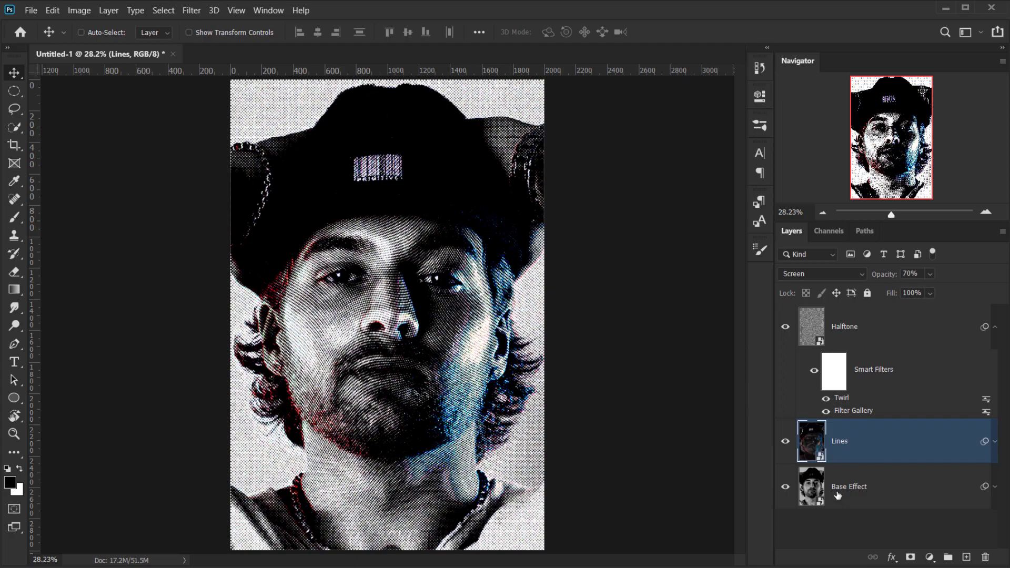
Open the Base Effect smart object, drag in the woman's portrait and scale it to fill the canvas.
{"action": "double_click", "coordinate": [813, 483]}
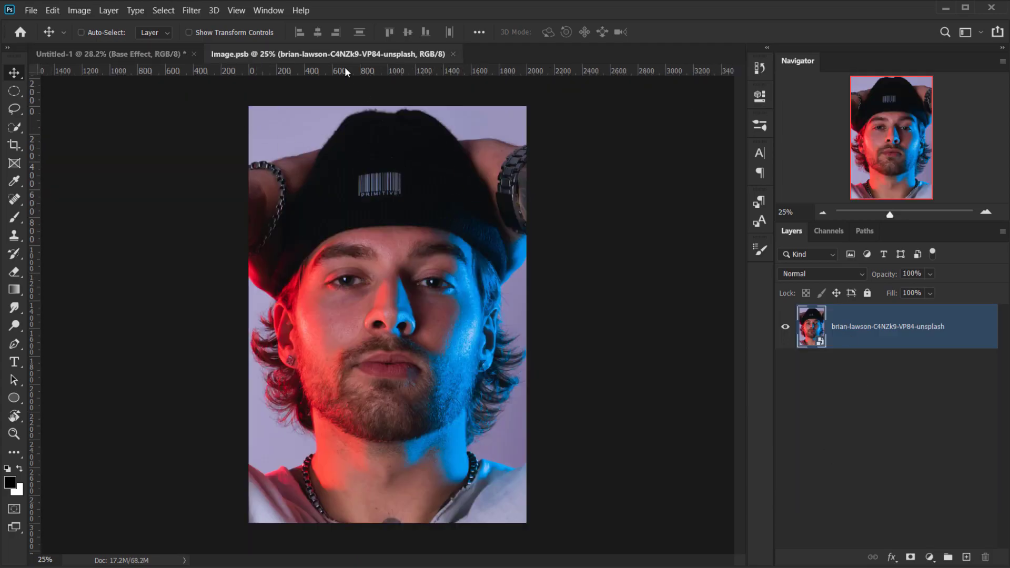
{"action": "key", "text": "alt+Tab"}
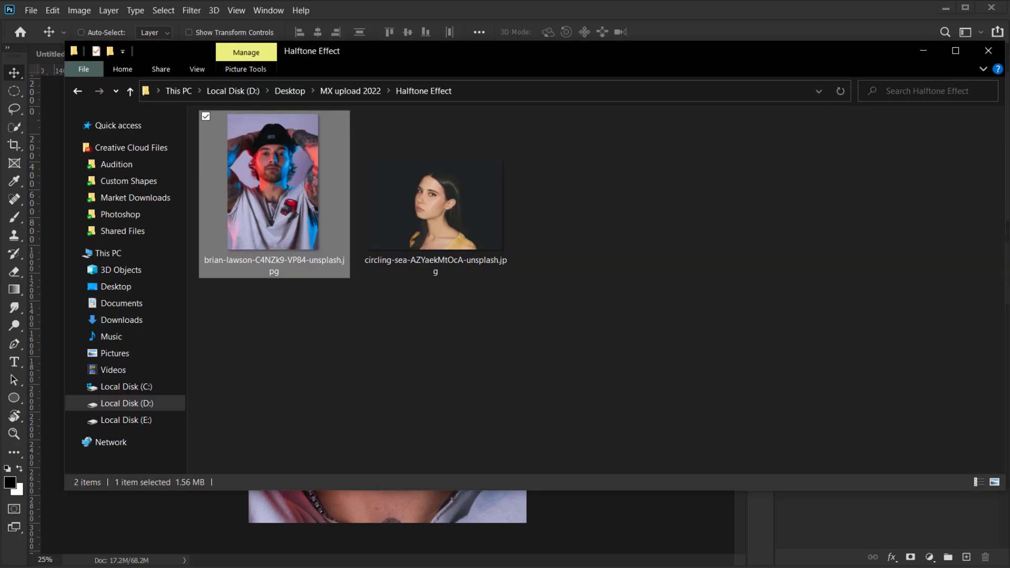
{"action": "left_click_drag", "start_coordinate": [447, 206], "coordinate": [394, 517]}
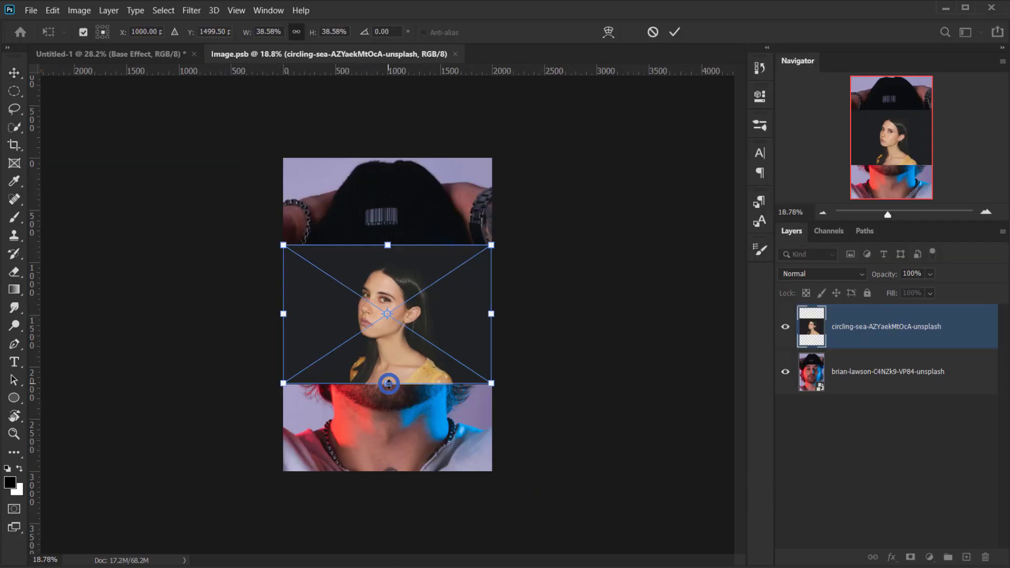
{"action": "left_click_drag", "start_coordinate": [388, 389], "coordinate": [395, 504]}
{"action": "left_click_drag", "start_coordinate": [387, 244], "coordinate": [388, 97]}
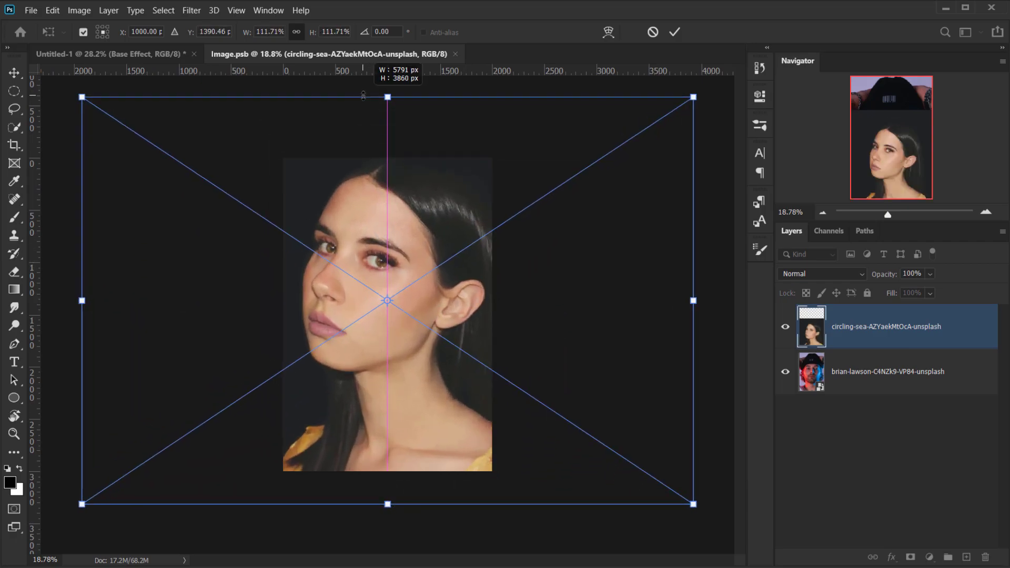
{"action": "left_click_drag", "start_coordinate": [388, 504], "coordinate": [384, 526]}
{"action": "mouse_move", "coordinate": [413, 426]}
{"action": "left_mouse_down"}
{"action": "mouse_move", "coordinate": [405, 438]}
{"action": "mouse_move", "coordinate": [413, 416]}
{"action": "left_mouse_up"}
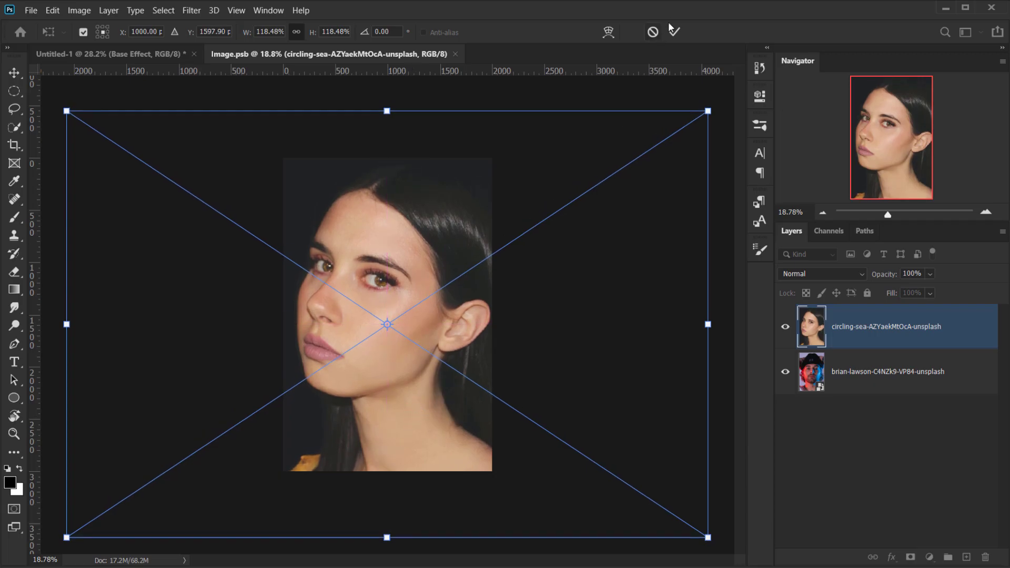
{"action": "left_click", "coordinate": [678, 28]}
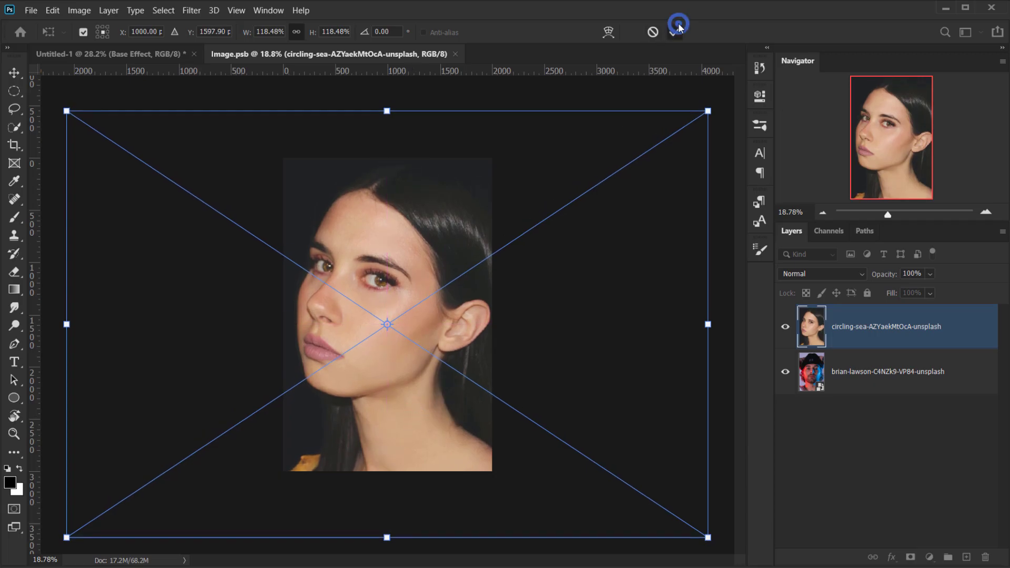
Close and save Image.psb so the twirled halftone artwork shows her portrait.
{"action": "left_click", "coordinate": [461, 55]}
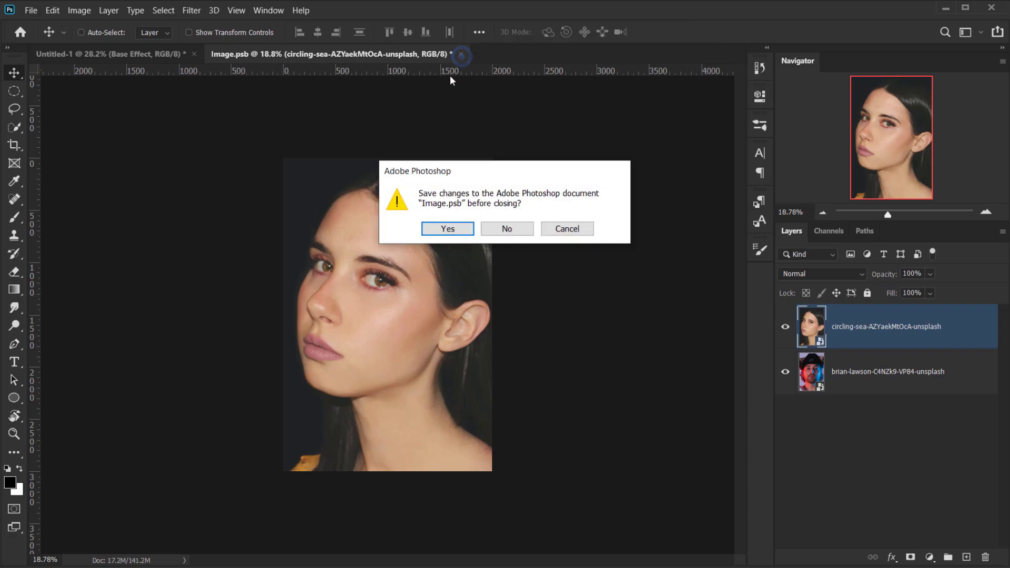
{"action": "left_click", "coordinate": [445, 229]}
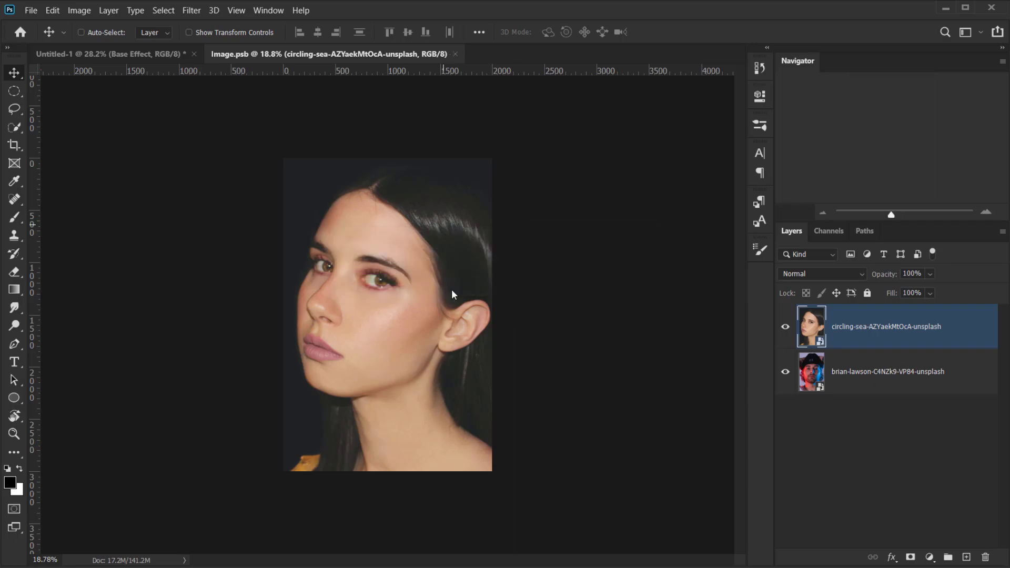
{"action": "scroll", "coordinate": [316, 319], "scroll_direction": "up", "scroll_amount": 2}
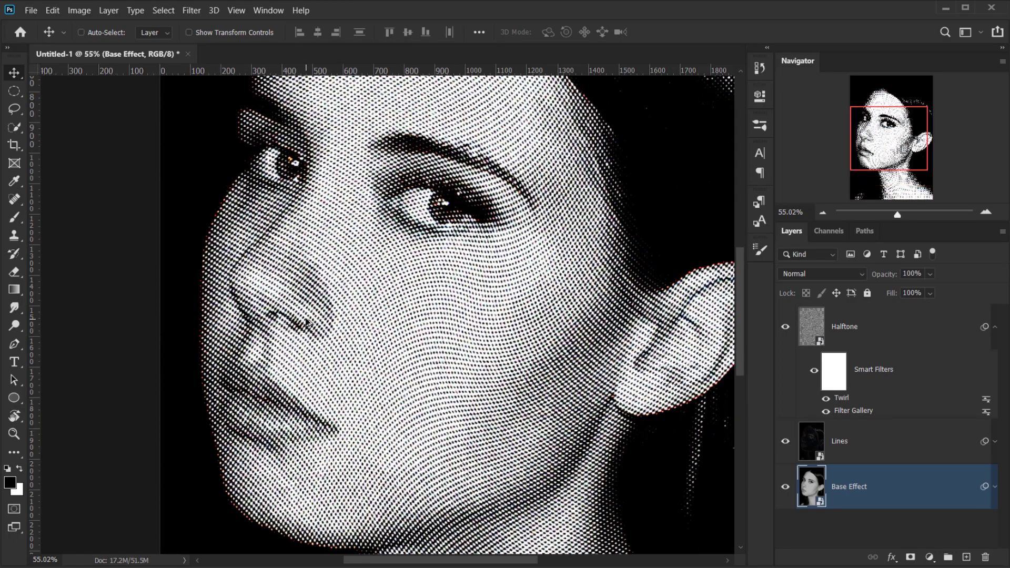
{"action": "scroll", "coordinate": [310, 314], "scroll_direction": "down", "scroll_amount": 2}
{"action": "scroll", "coordinate": [364, 286], "scroll_direction": "up", "scroll_amount": 3}
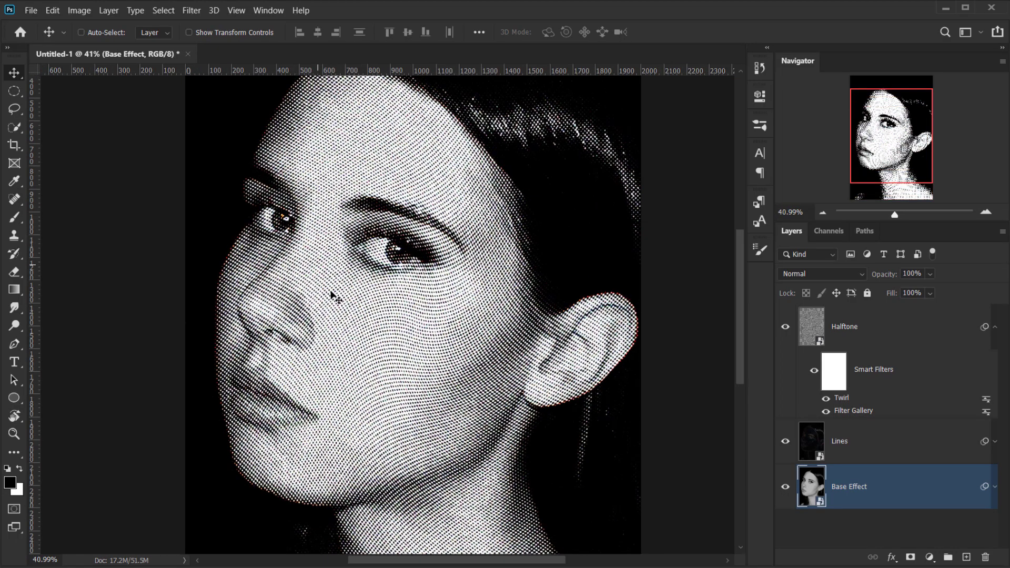